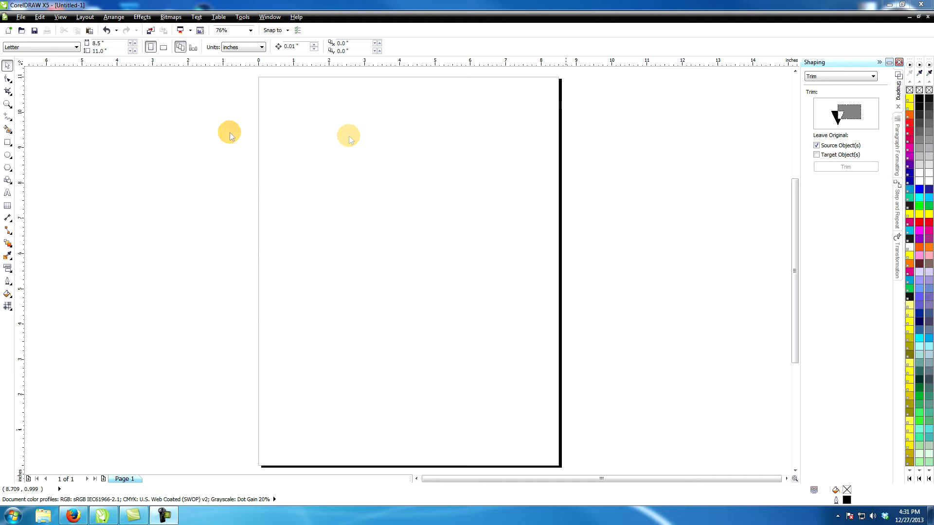
Pick the Rectangle tool to begin drawing on the blank Letter page
left_click(8, 143)
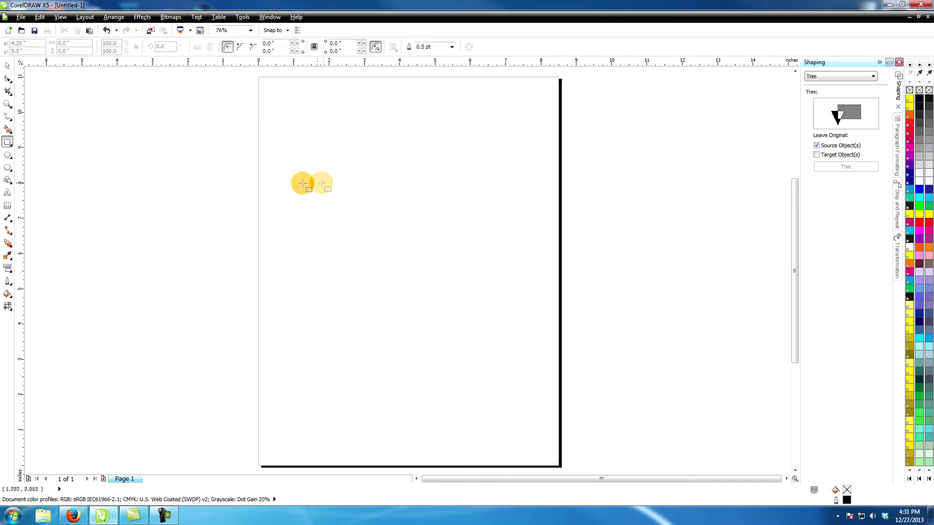
Draw a thin rectangle about 6.86 × 0.703 inches, centre it on the page, and zoom in on it
left_click_drag(287, 163, 532, 189)
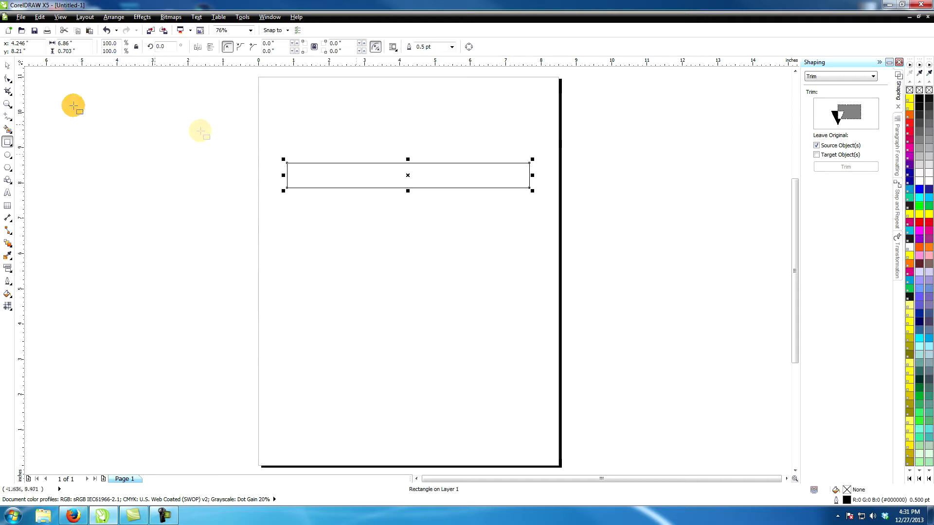
left_click(7, 65)
key("p")
key("z")
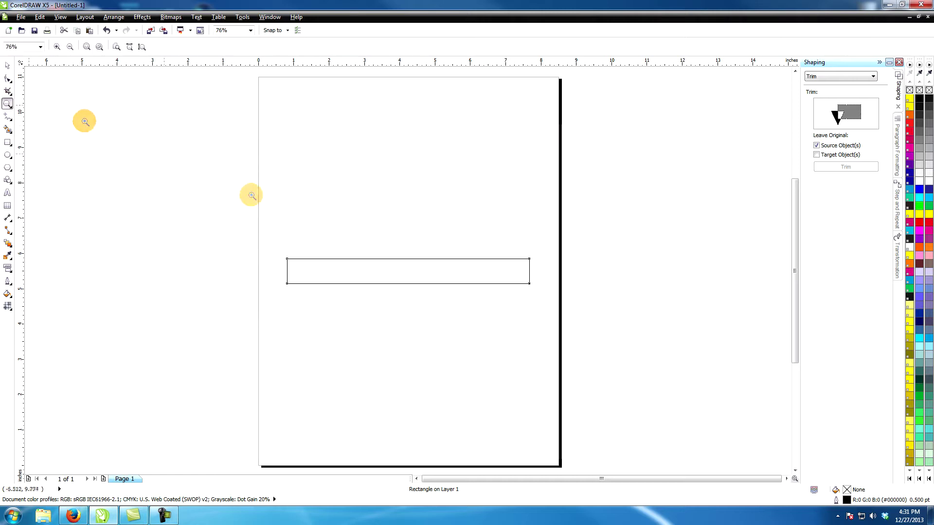
left_click_drag(278, 249, 541, 299)
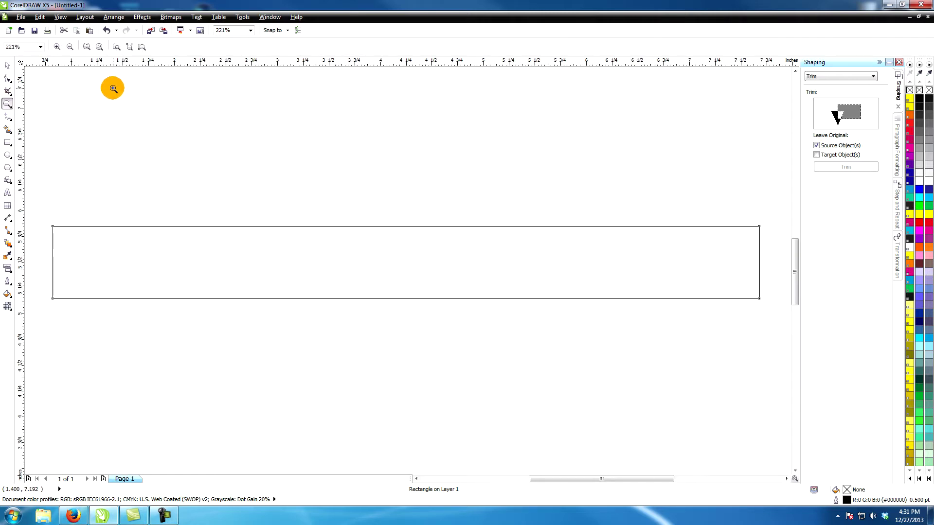
Draw a 4-point polygon diamond over the rectangle's left end and scale it to about 1.837 inches
left_click(8, 168)
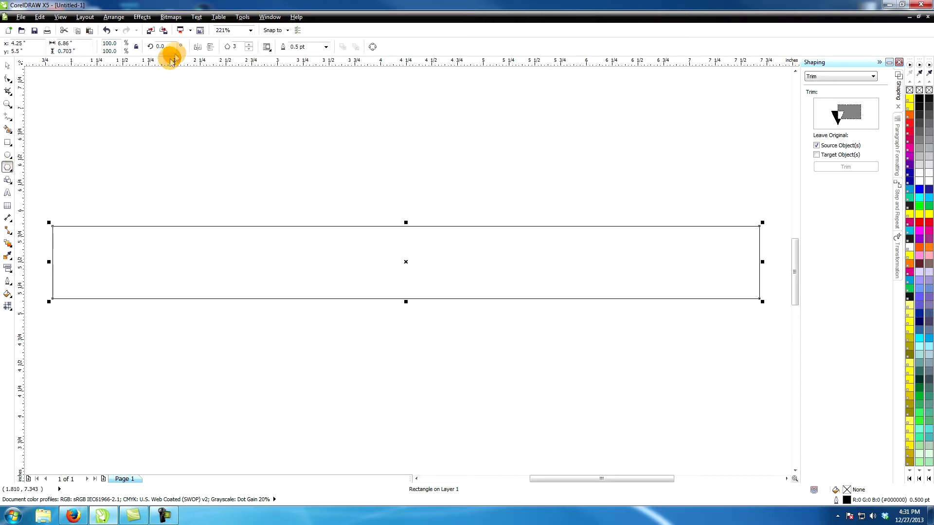
left_click_drag(184, 81, 330, 212)
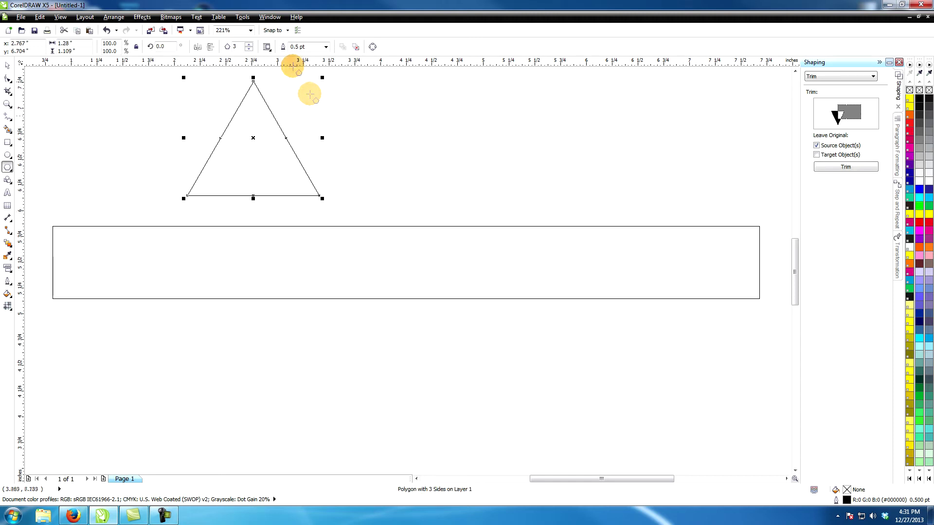
left_click(248, 44)
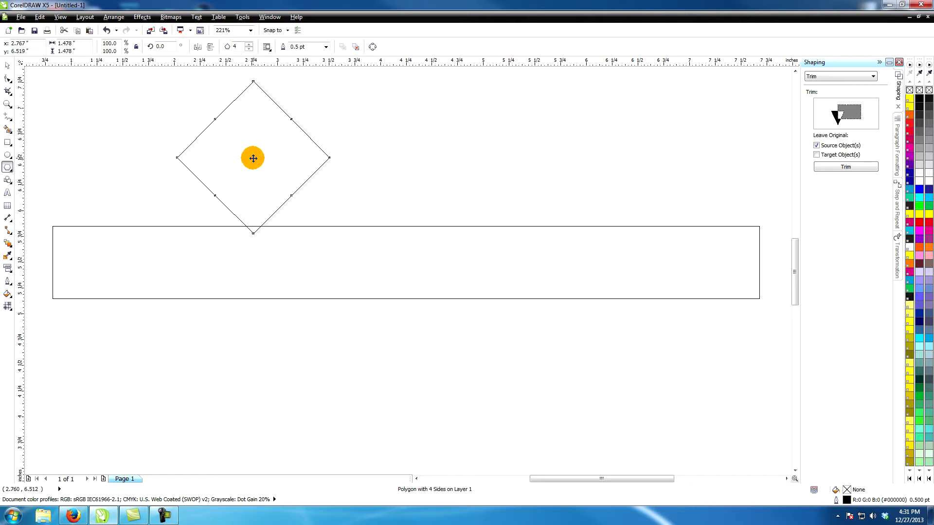
left_click_drag(253, 158, 42, 289)
left_click_drag(121, 365, 161, 404)
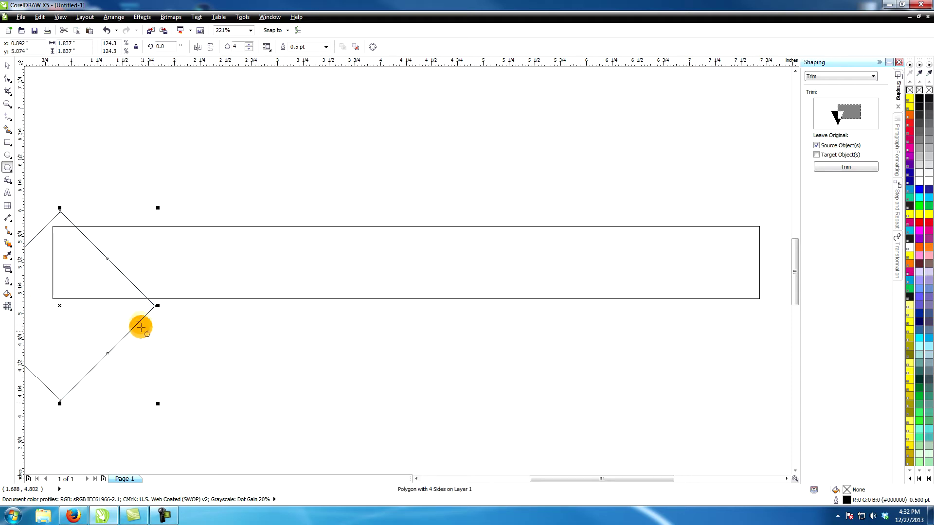
left_click(9, 66)
Shift the diamond left and nudge its edge onto the rectangle's top-left corner, about x 0.669 inch
left_click_drag(125, 320, 101, 320)
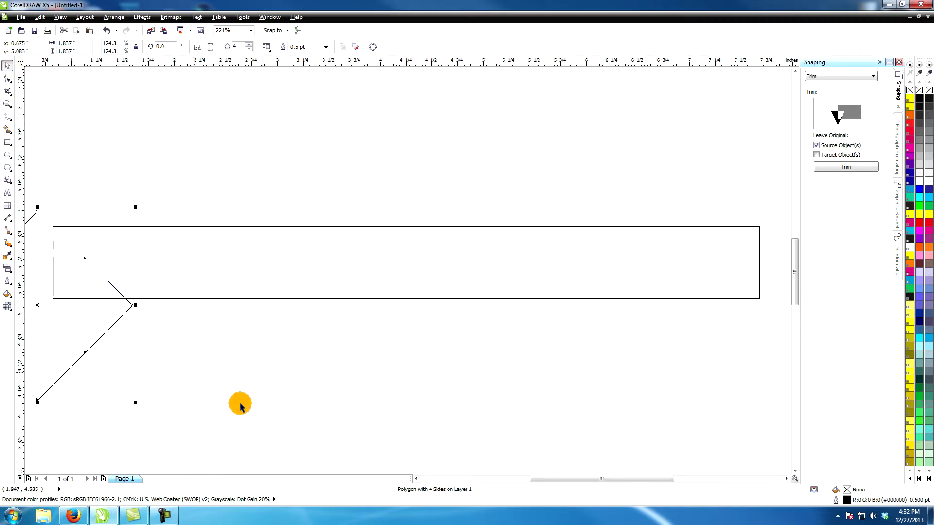
left_click(416, 479)
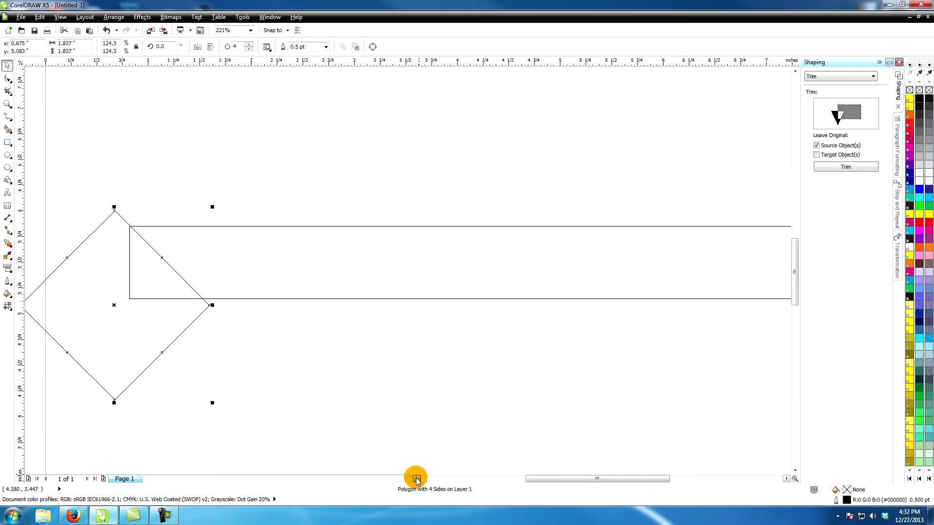
left_click(6, 105)
left_click_drag(255, 215, 328, 284)
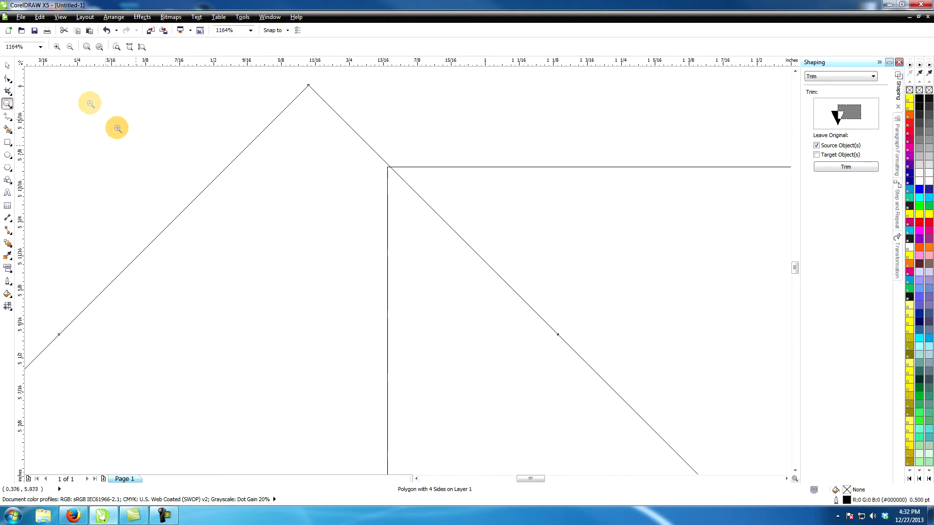
left_click(8, 65)
left_click(325, 125)
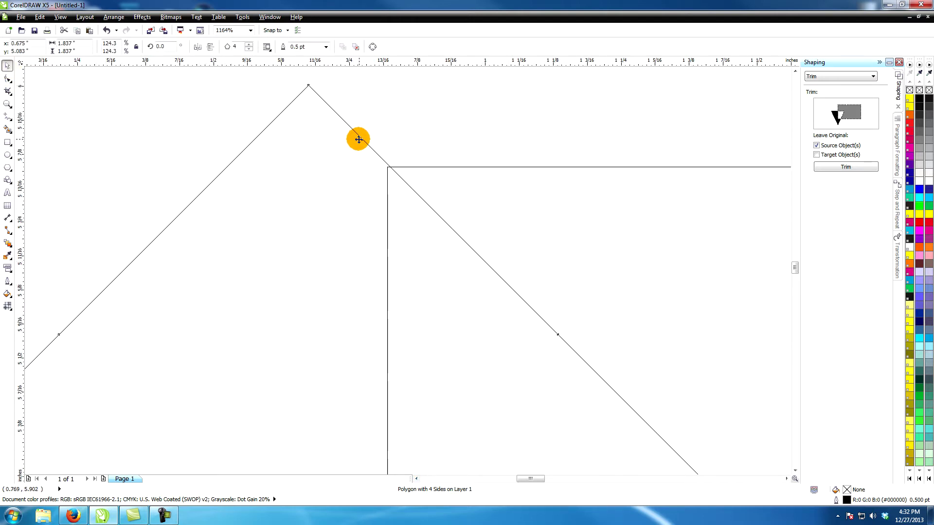
left_click_drag(360, 140, 357, 140)
Zoom back out, deselect the diamond, and select the long rectangle
left_click(8, 104)
left_click(70, 47)
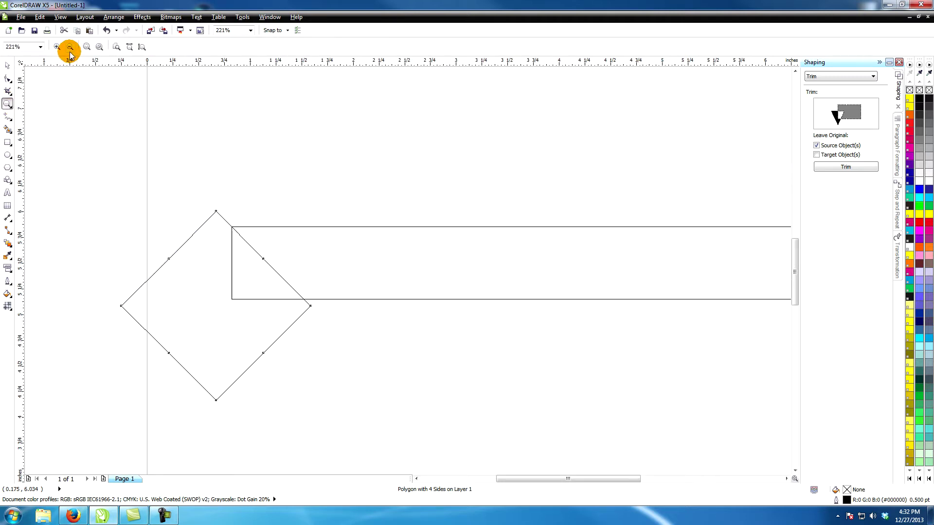
left_click(7, 65)
left_click(254, 129)
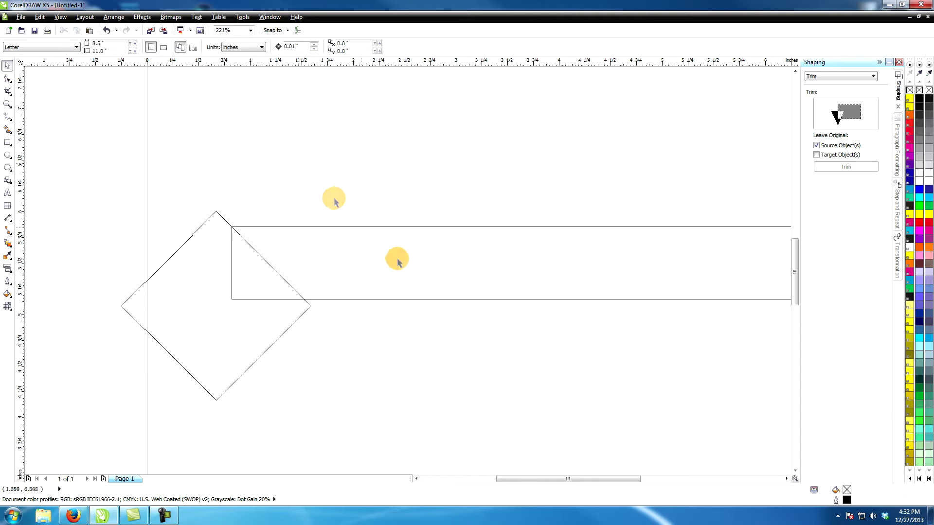
left_click(444, 281)
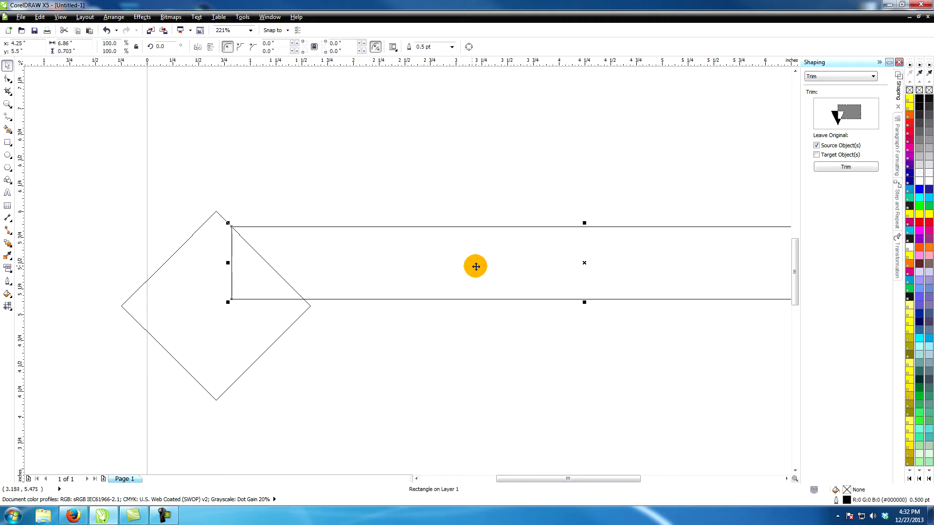
Apply a mesh fill to the rectangle with a 1-row, 9-column grid
left_click(8, 306)
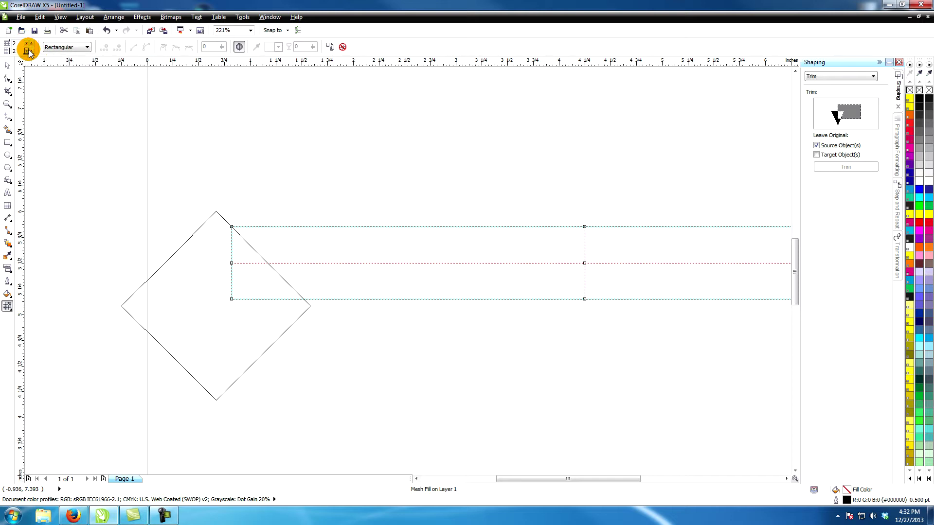
left_click(26, 51)
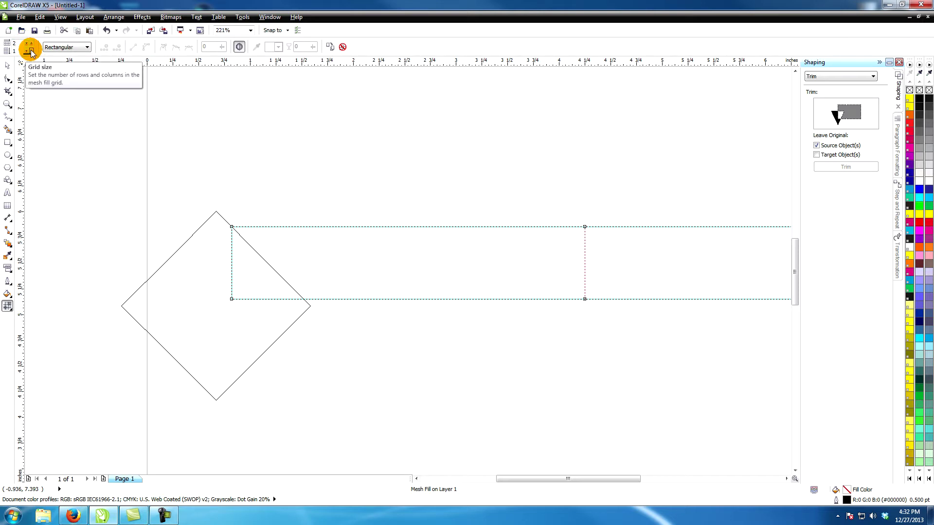
double_click(31, 51)
double_click(26, 51)
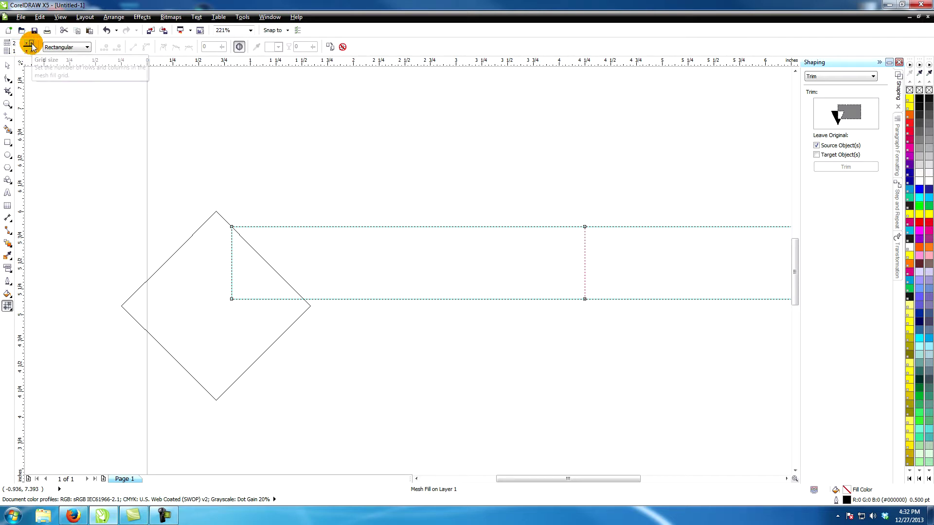
double_click(31, 44)
triple_click(31, 44)
double_click(32, 44)
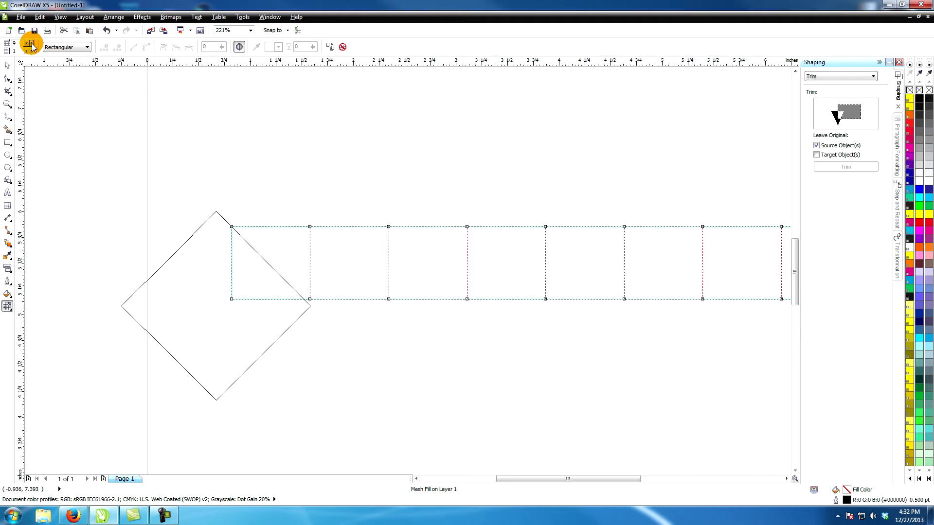
Zoom in, delete one mesh column line, and slide the bottom-left node toward the diamond edge
scroll(272, 265, "up", 3)
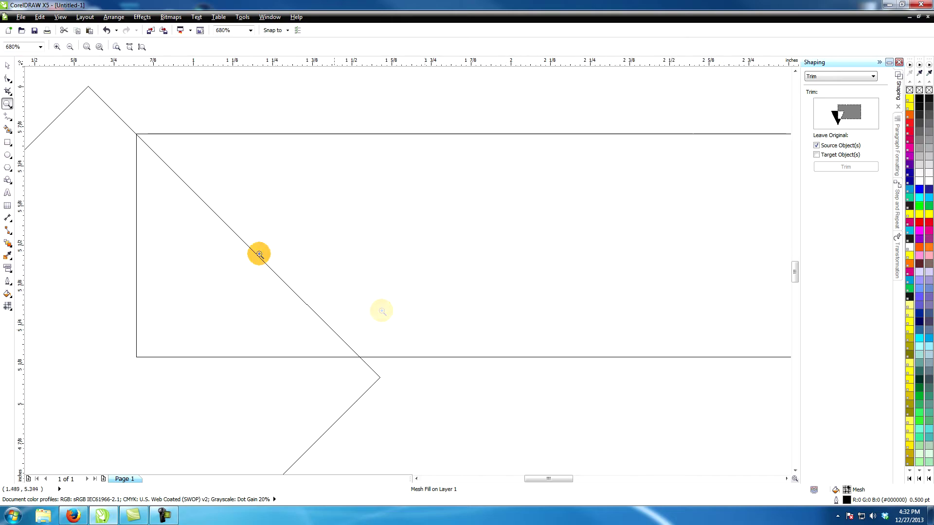
left_click(359, 134)
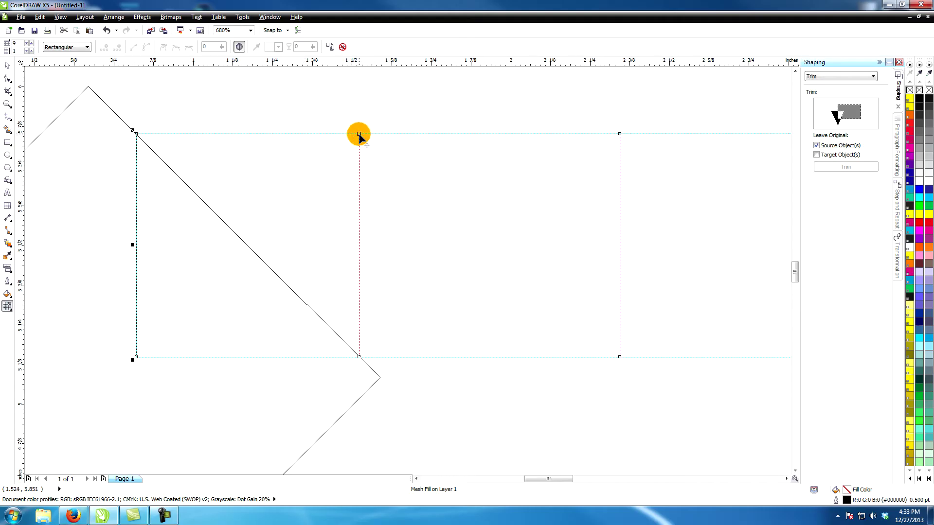
key("Delete")
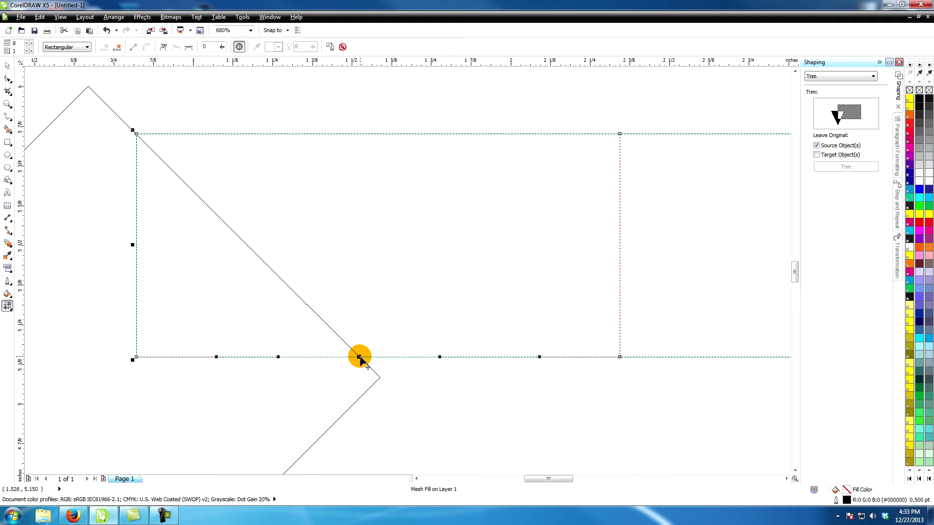
left_click(137, 357)
key("Right")
key("Right")
key("Right")
key("Right")
key("Right")
key("Right")
key("Right")
key("Right")
key("Right")
key("Right")
key("Right")
key("Right")
key("Right")
key("Right")
key("Right")
key("Right")
key("Right")
key("Right")
key("Right")
key("Right")
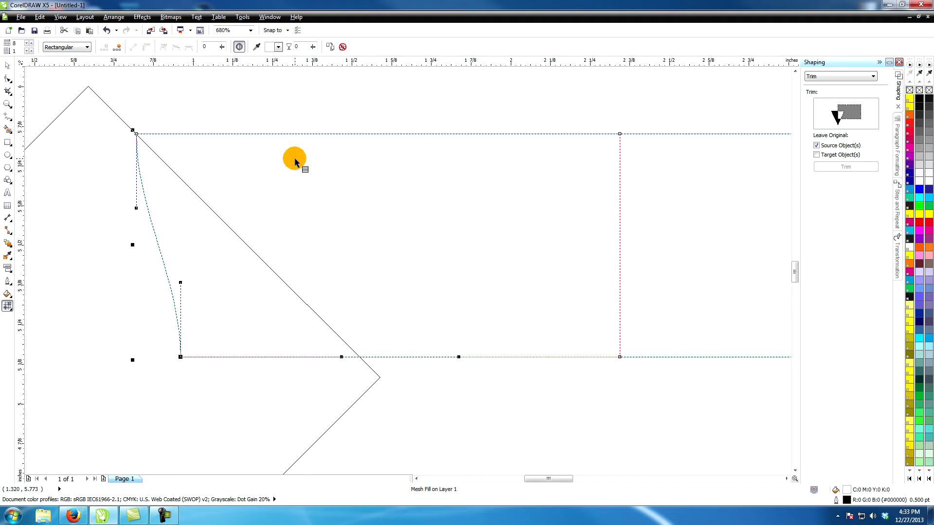
key("Right")
key("Right")
key("Right")
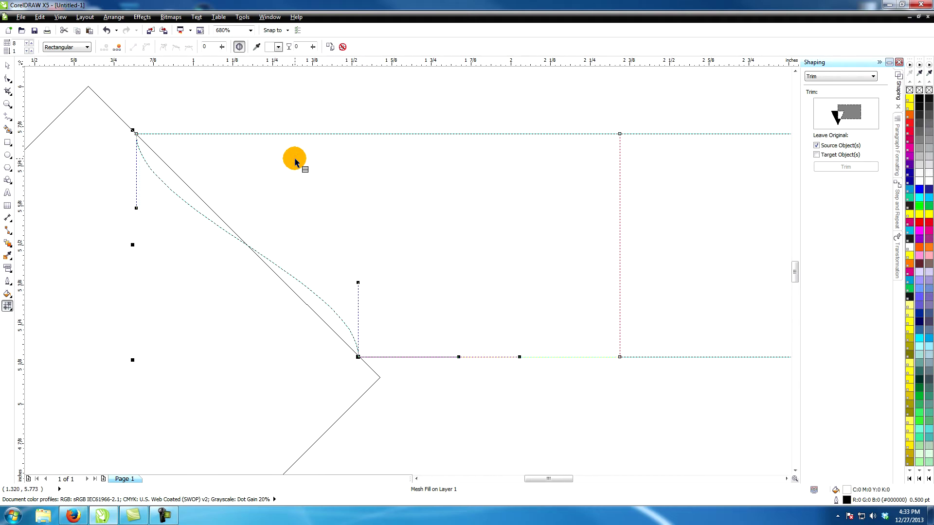
Convert the left mesh edge to a straight line with its bottom node on the diamond edge, then zoom out
left_click(358, 357)
left_click(135, 134, "shift")
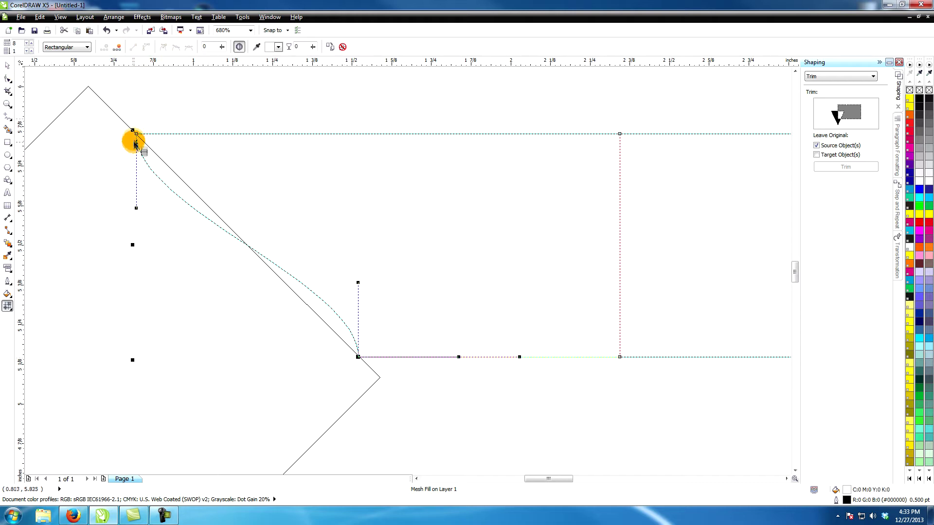
left_click(133, 47)
left_click(358, 358)
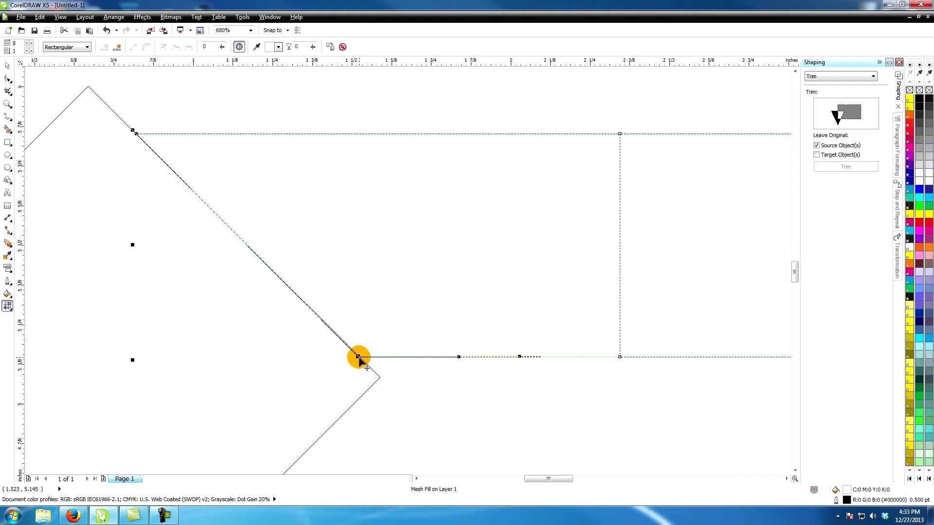
left_click_drag(358, 357, 359, 358)
left_click(418, 381)
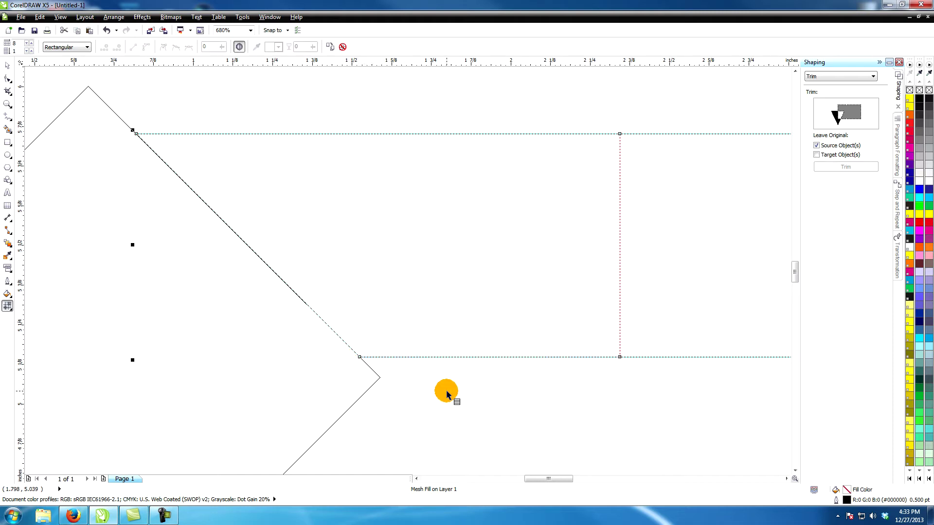
left_click(9, 101)
key("F3")
key("space")
left_click(220, 129)
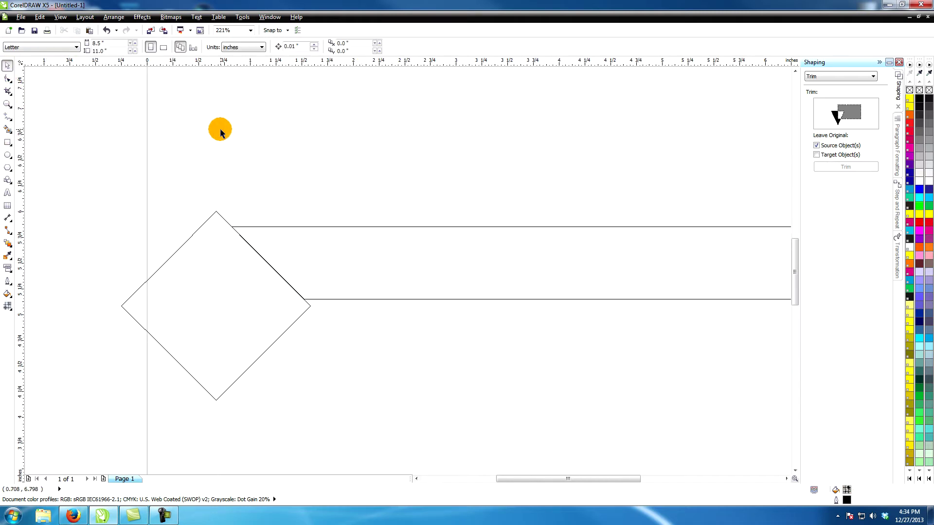
Enlarge the diamond to about 2.53 inches and reposition it at the bar's left end
left_click(271, 315)
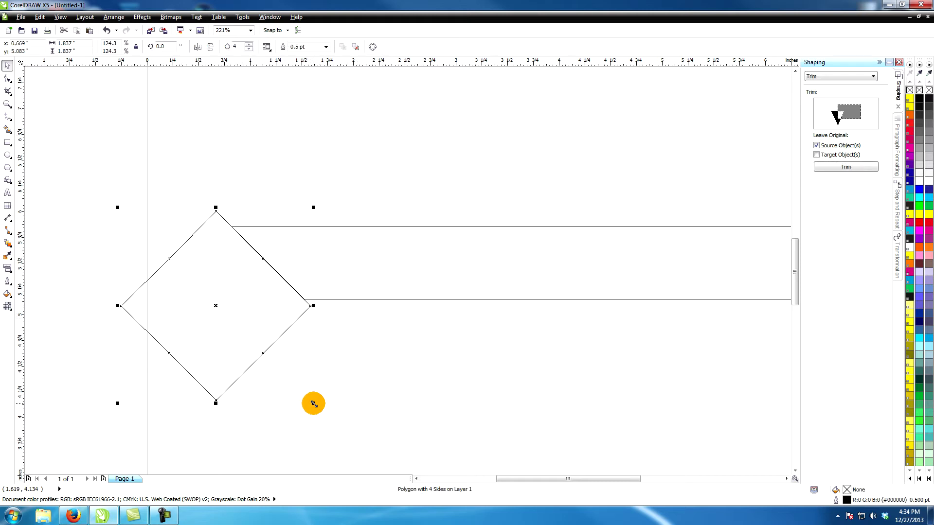
left_click_drag(313, 403, 384, 413)
left_click_drag(316, 300, 286, 307)
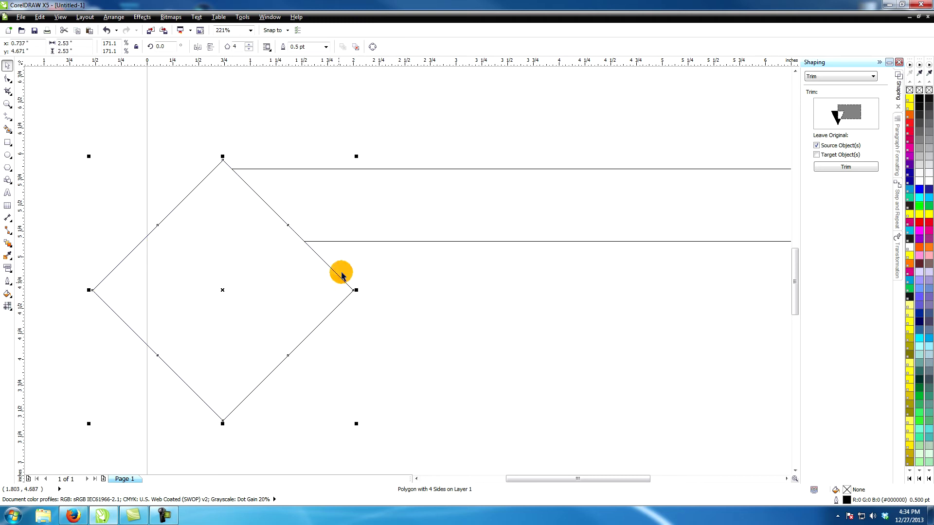
Pull the bar's bottom-left mesh edge into a concave scalloped inner corner
left_click(347, 242)
key("m")
left_click_drag(305, 241, 341, 277)
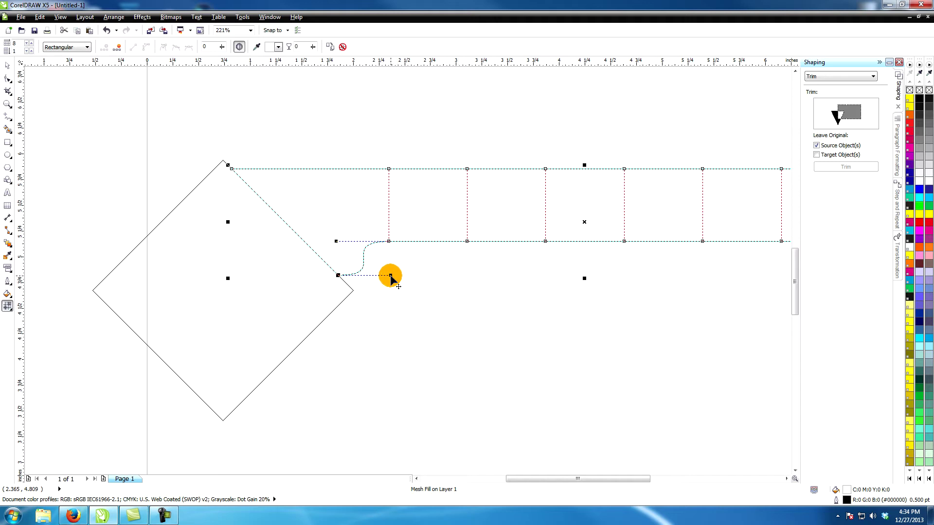
left_click_drag(390, 275, 345, 253)
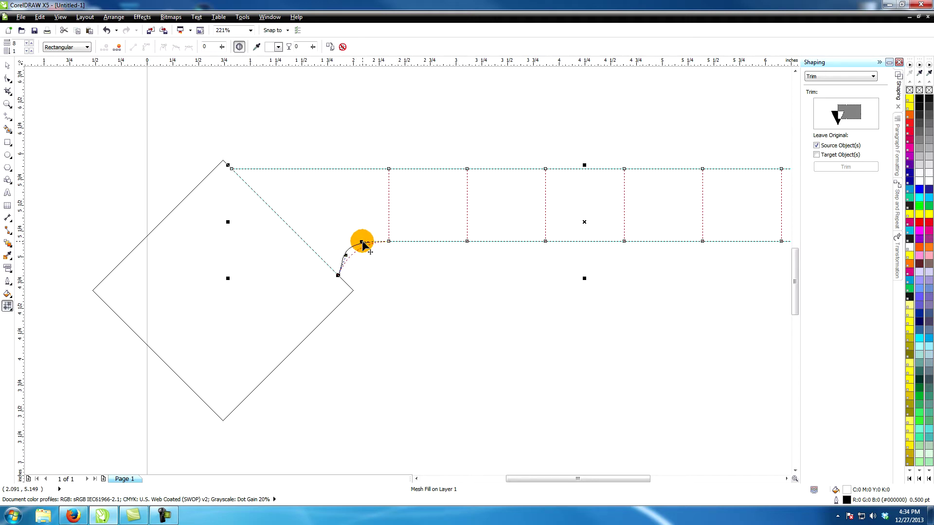
Fit the page in view, mirror the bar horizontally, and zoom in on its right end
left_click(8, 64)
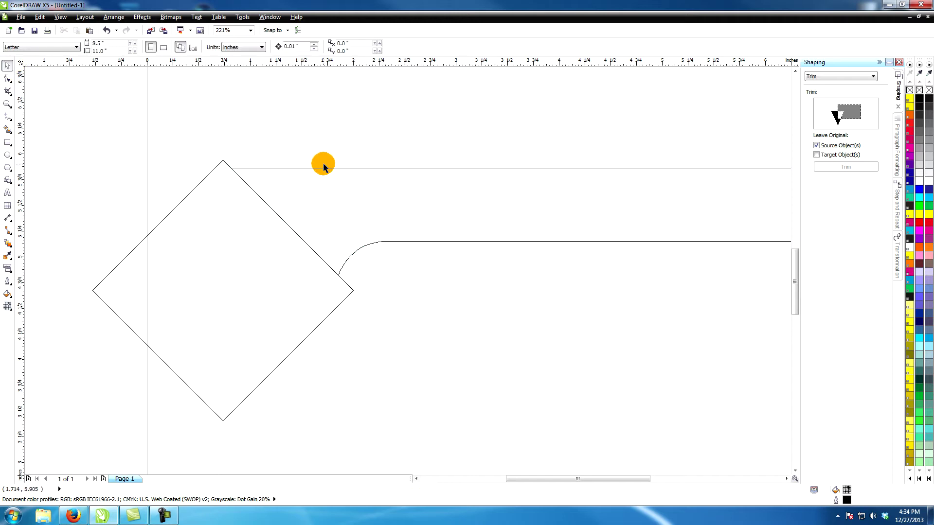
left_click(8, 104)
left_click(69, 43)
left_click(7, 65)
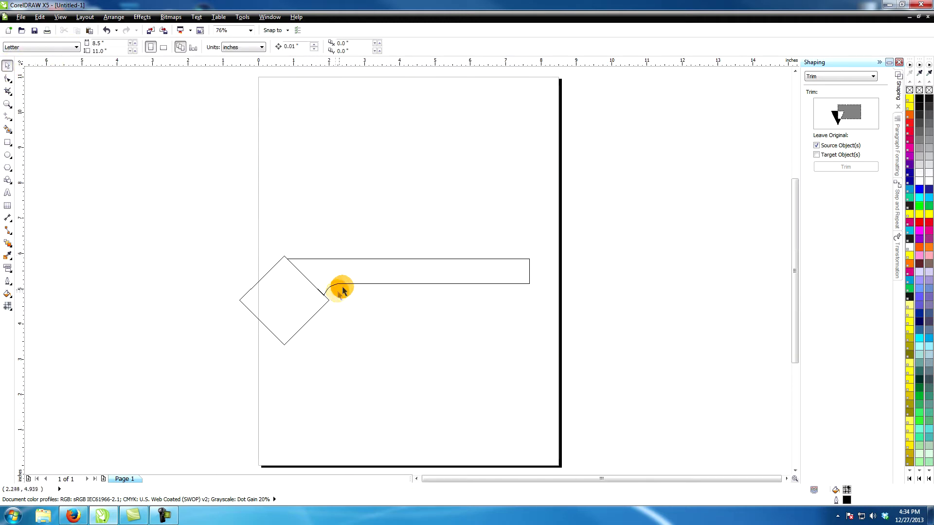
left_click(384, 268)
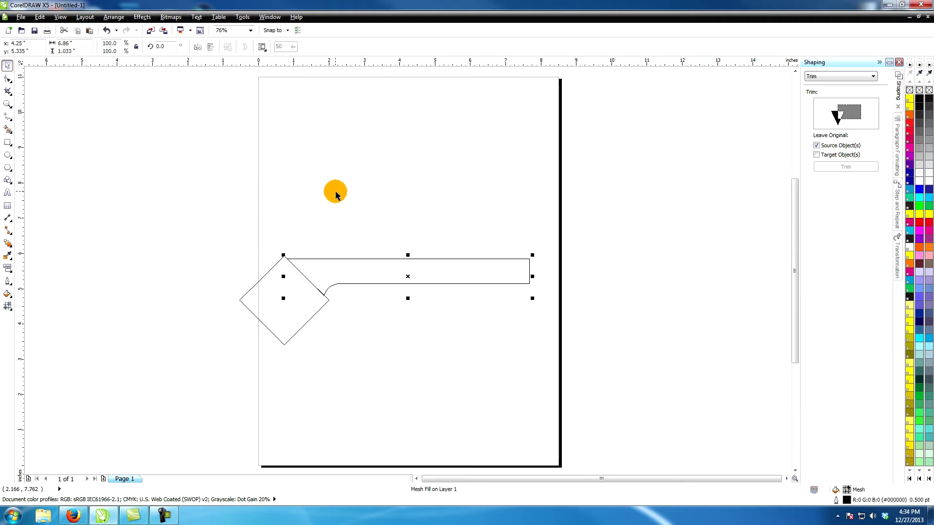
left_click(197, 46)
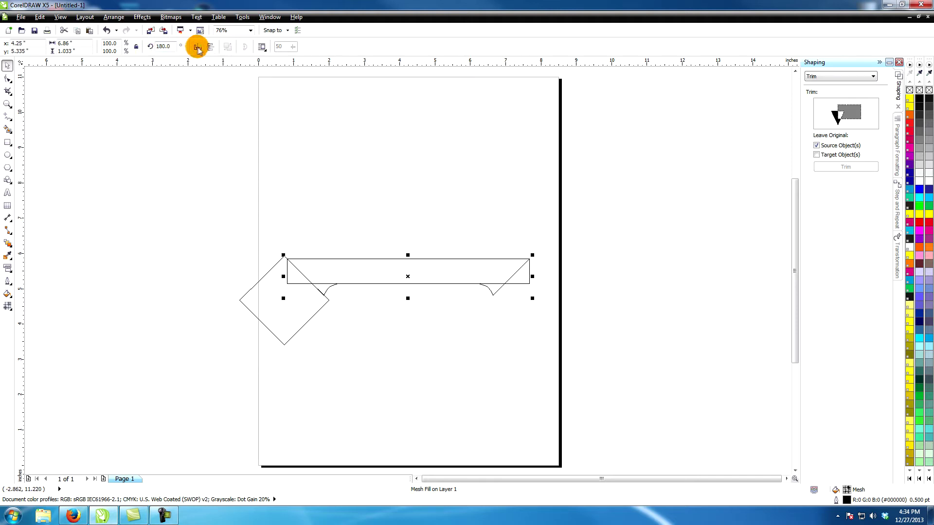
left_click(7, 103)
left_click_drag(470, 249, 554, 319)
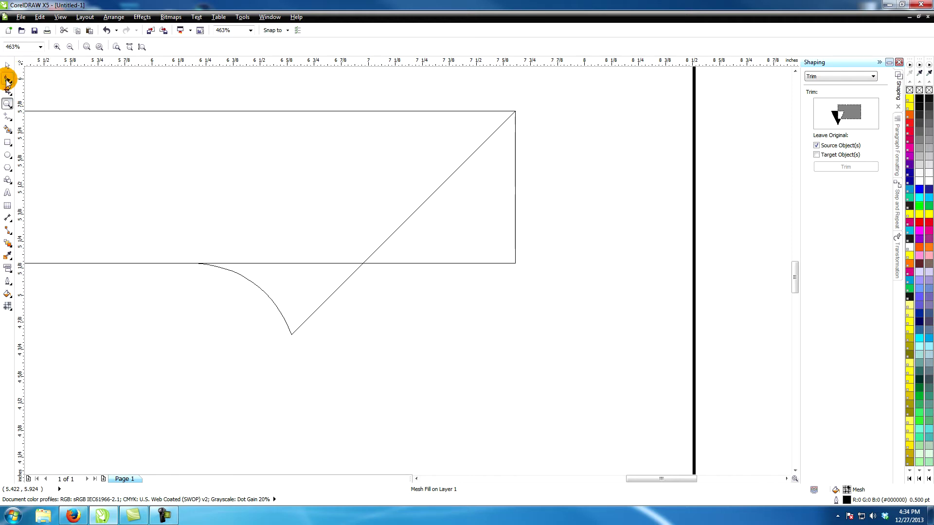
In Simple Wireframe view, remove the extra mesh column and drag the right corner node to the notch point
key("m")
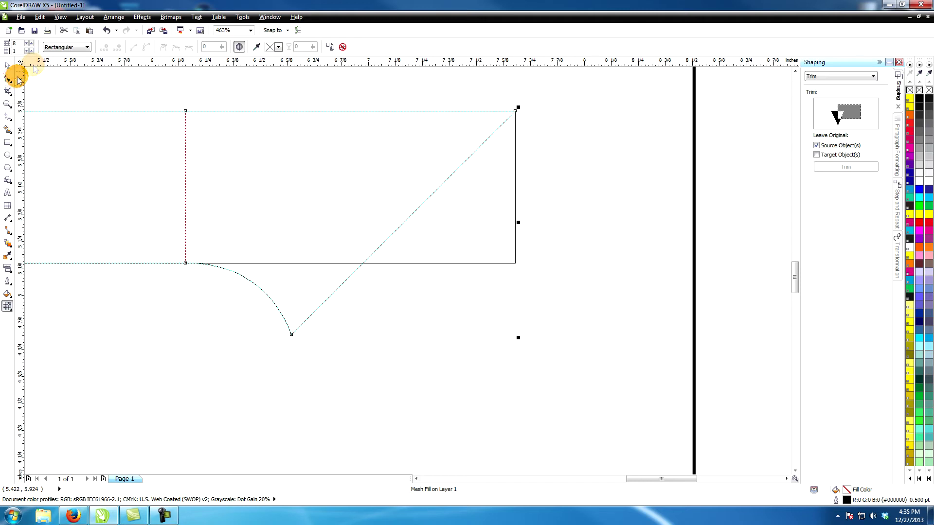
left_click(61, 19)
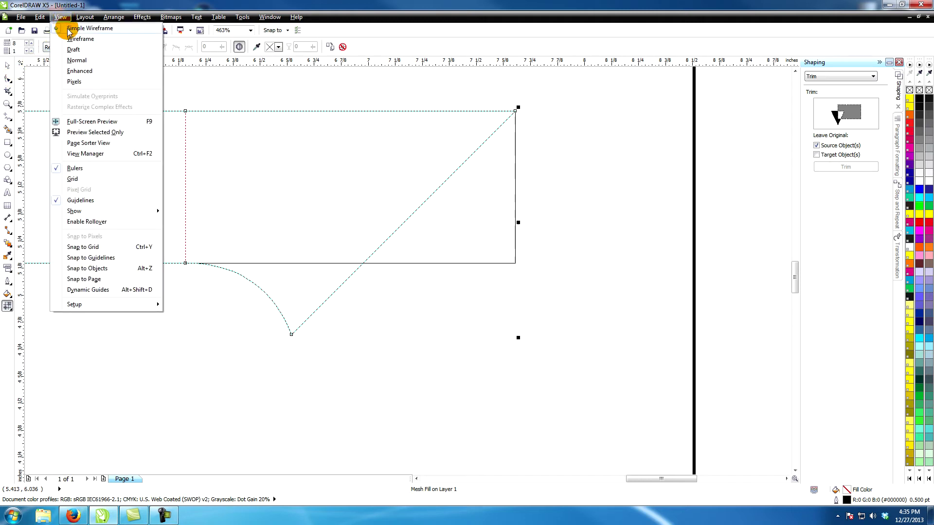
left_click(69, 29)
double_click(349, 112)
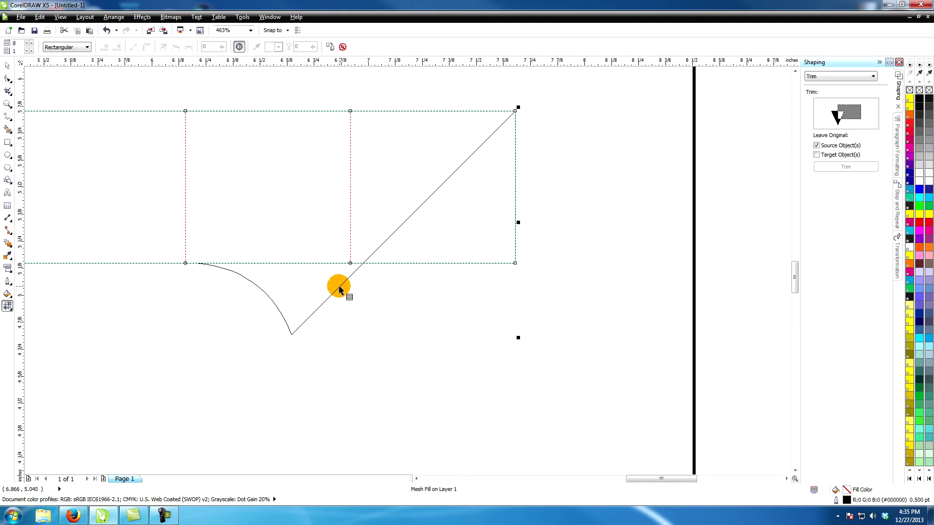
double_click(350, 264)
left_click_drag(515, 263, 292, 335)
Convert the corner nodes so the right-end diagonal mesh edge becomes a straight line
left_click(134, 47)
key("ctrl+z")
left_click(186, 264)
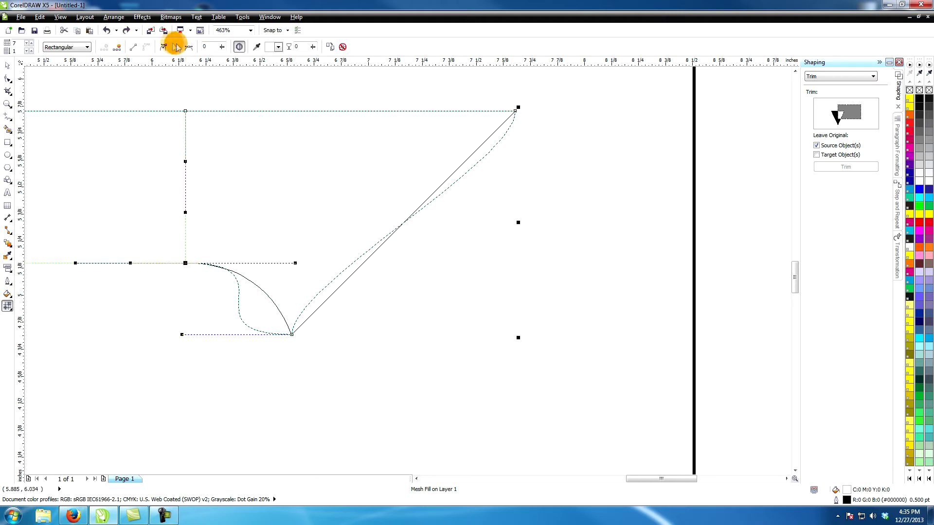
left_click(292, 334)
left_click(133, 46)
left_click(516, 110)
left_click(135, 48)
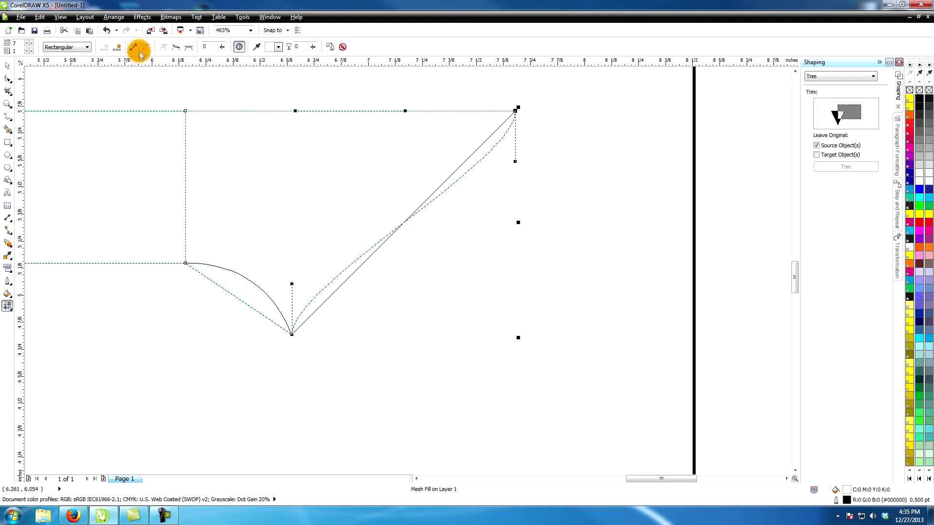
left_click(291, 334)
left_click(185, 263)
Turn the lower edge segment back into a curve and bend it into a concave scallop
left_click(149, 99)
left_click(176, 47)
left_click(291, 334)
left_click(146, 46)
left_click(257, 311)
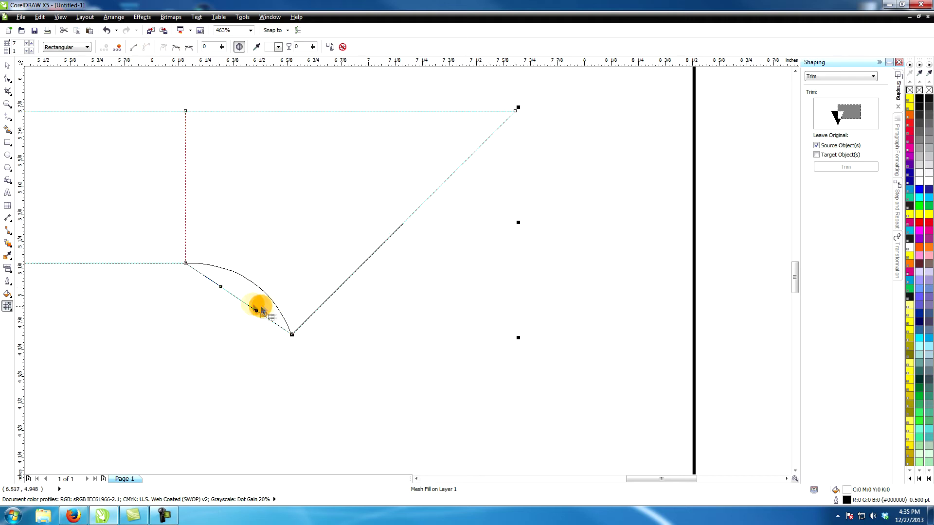
left_click_drag(244, 302, 254, 285)
Zoom to the whole page and select the mesh-filled bar
left_click(8, 66)
left_click(7, 104)
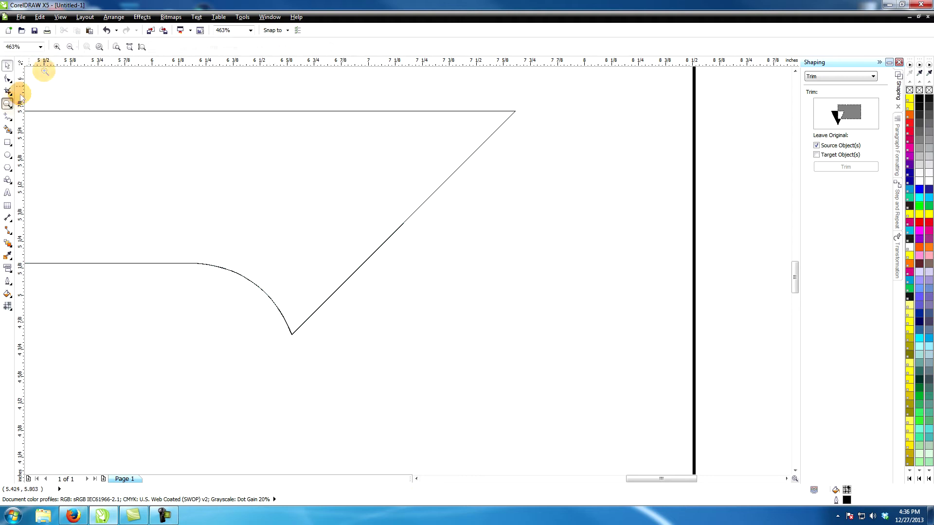
left_click(115, 48)
left_click(7, 66)
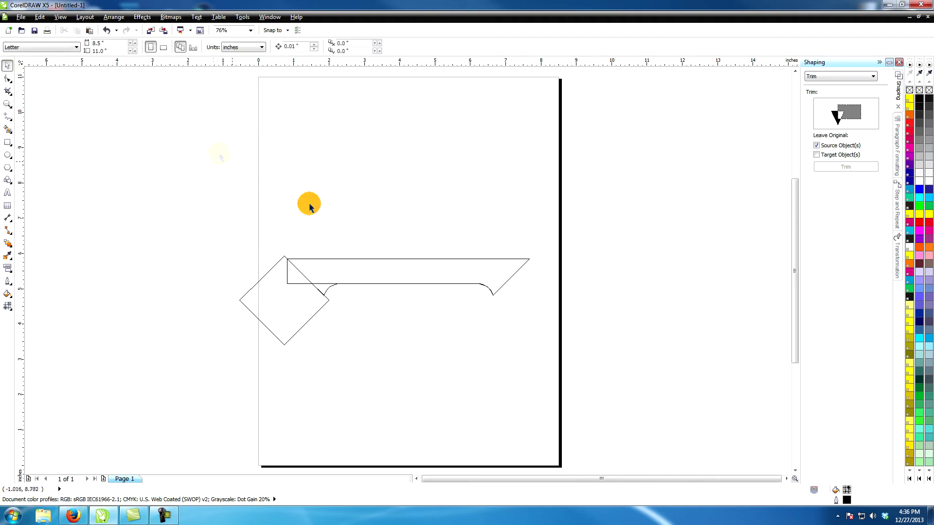
left_click(327, 292)
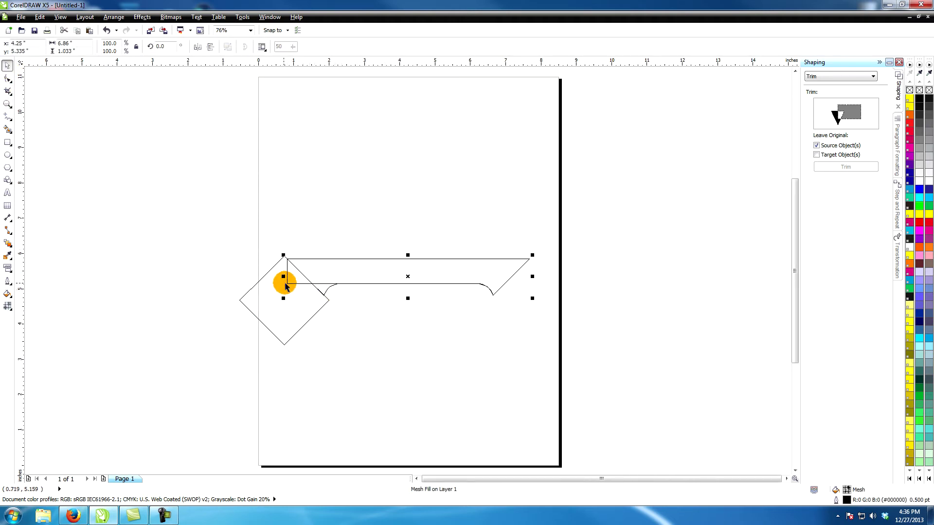
Delete the diamond and zoom in around the bar
left_click(290, 219)
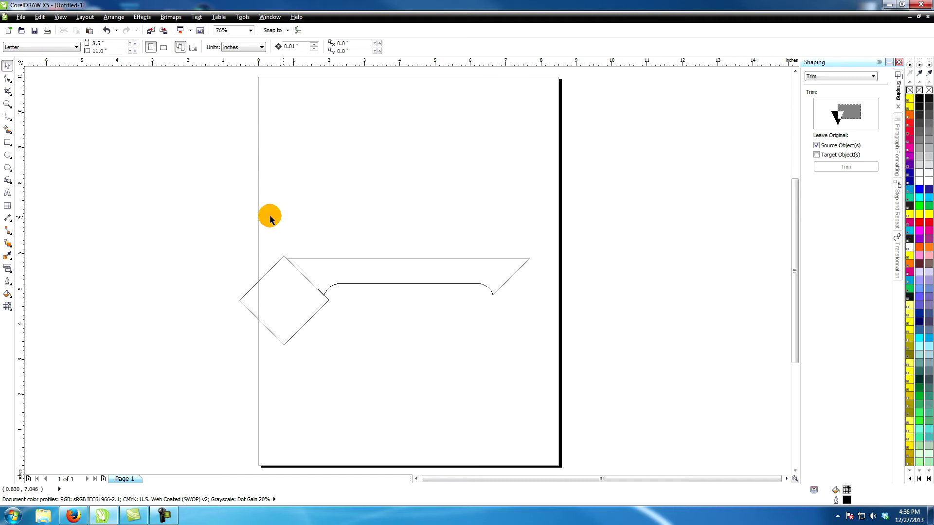
left_click(295, 309)
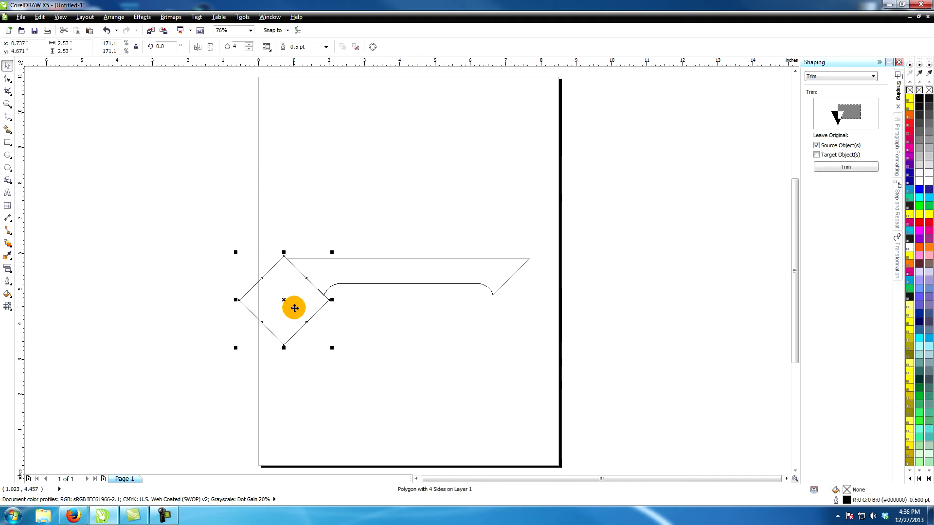
key("Delete")
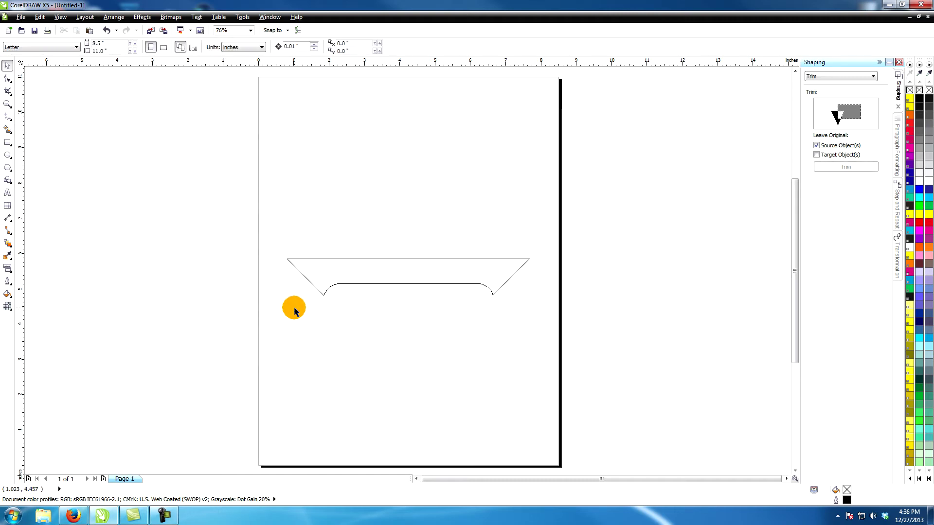
left_click(7, 103)
left_click_drag(279, 245, 542, 311)
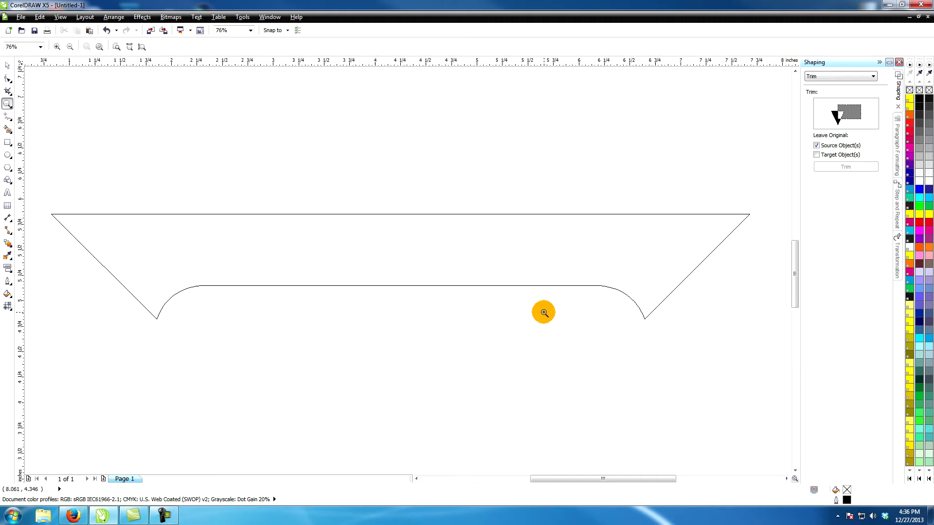
Set the bar's mesh grid to 5 rows and 1 column, then select its top-left node
left_click(6, 79)
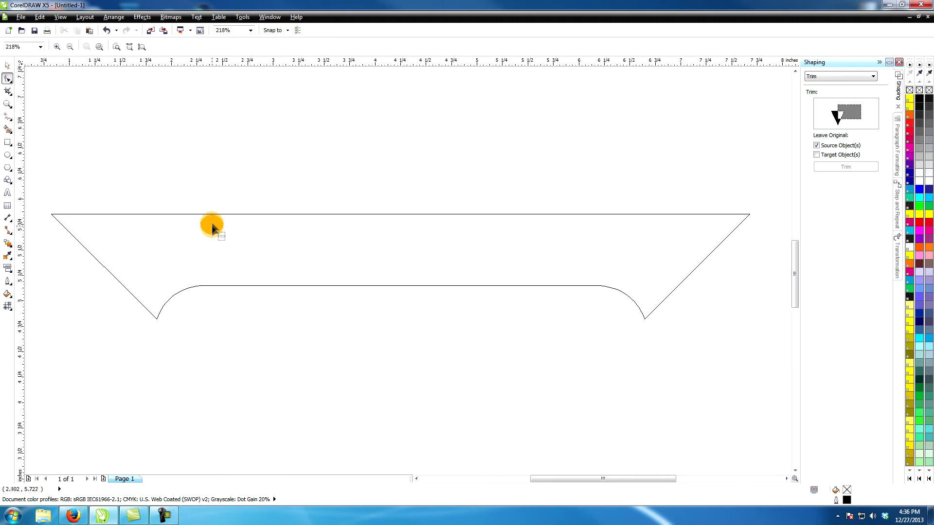
key("m")
left_click(216, 219)
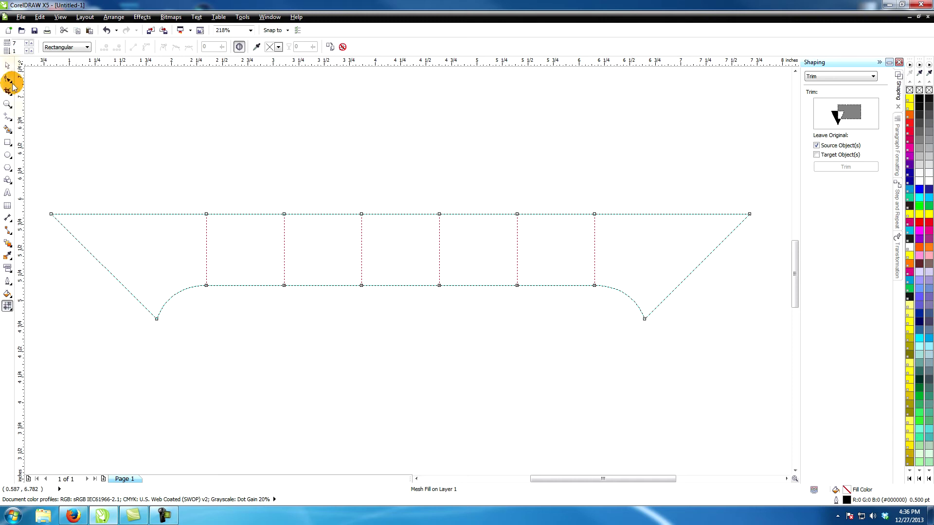
left_click(31, 50)
left_click(31, 51)
left_click(31, 51)
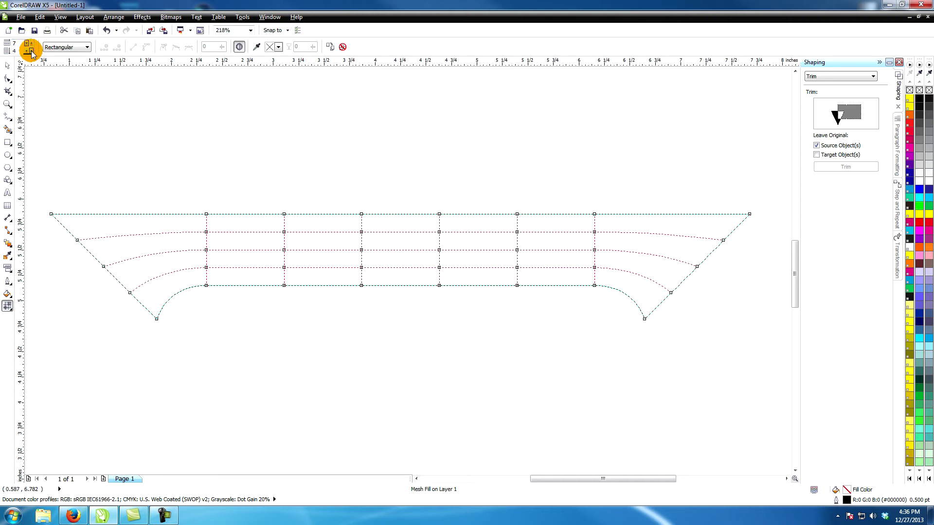
left_click(31, 50)
left_click(27, 44)
left_click(26, 43)
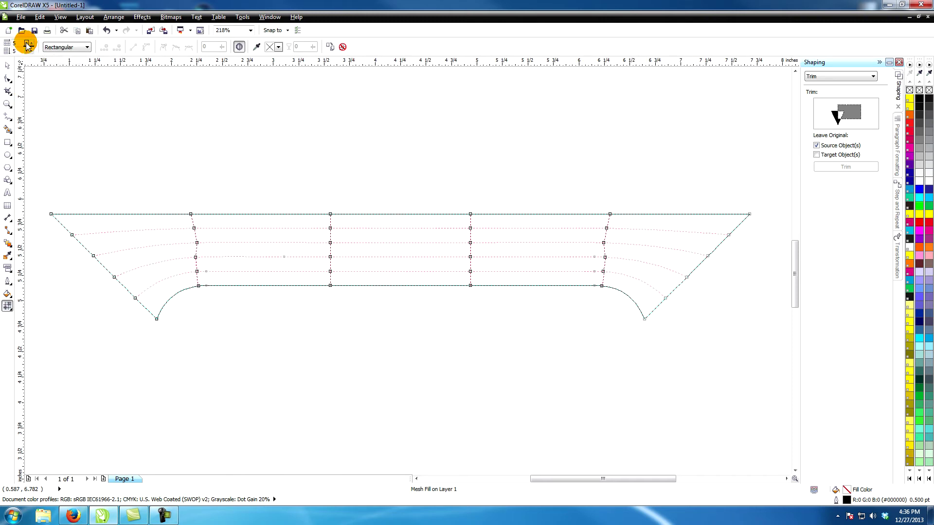
left_click(27, 43)
left_click(27, 44)
left_click(27, 44)
left_click(28, 44)
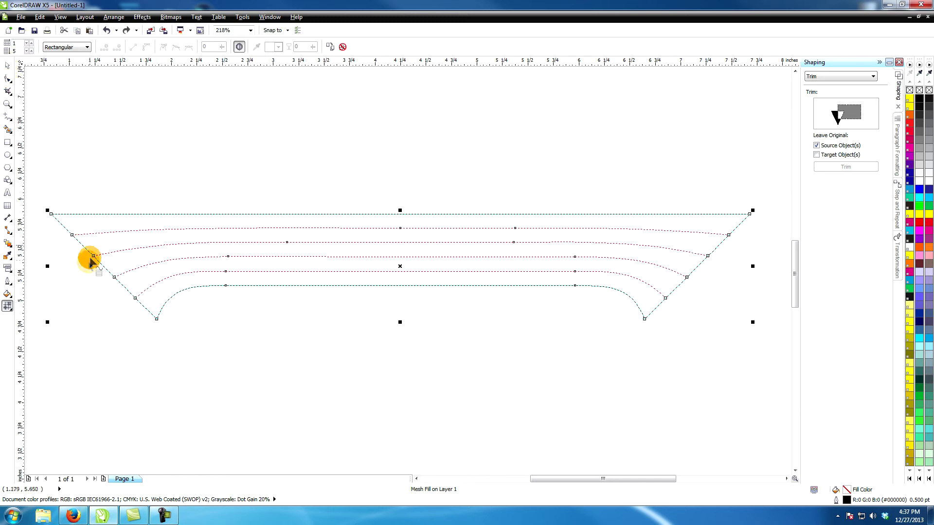
left_click(51, 214)
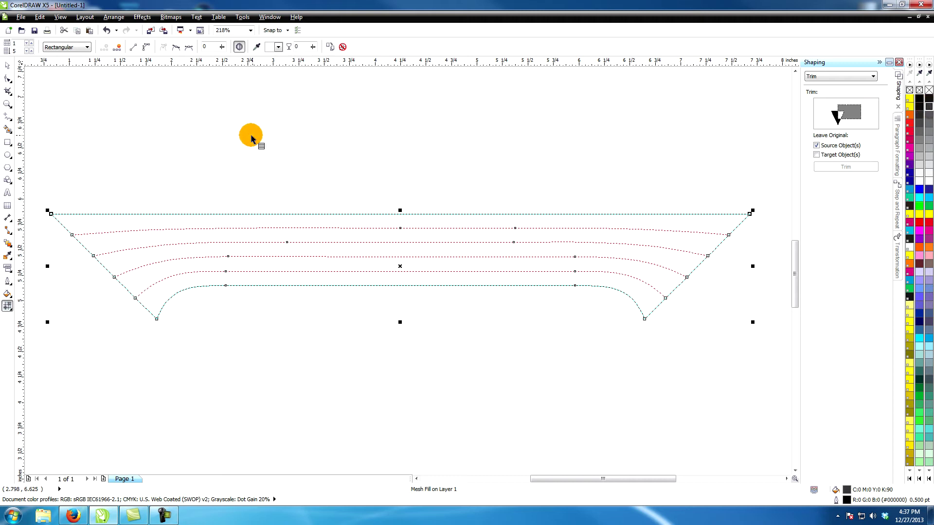
Switch to Enhanced display and shade the upper left-edge mesh rows 20% and 60% black
left_click(61, 17)
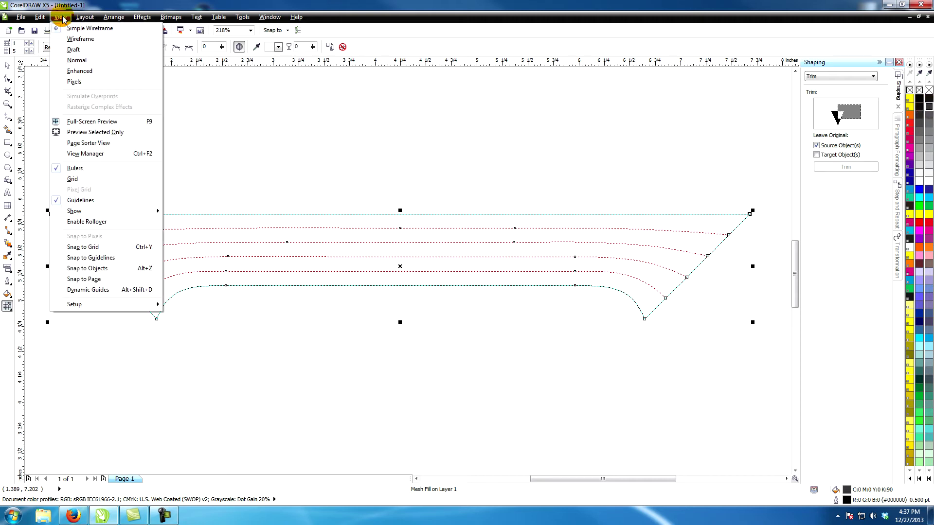
left_click(73, 71)
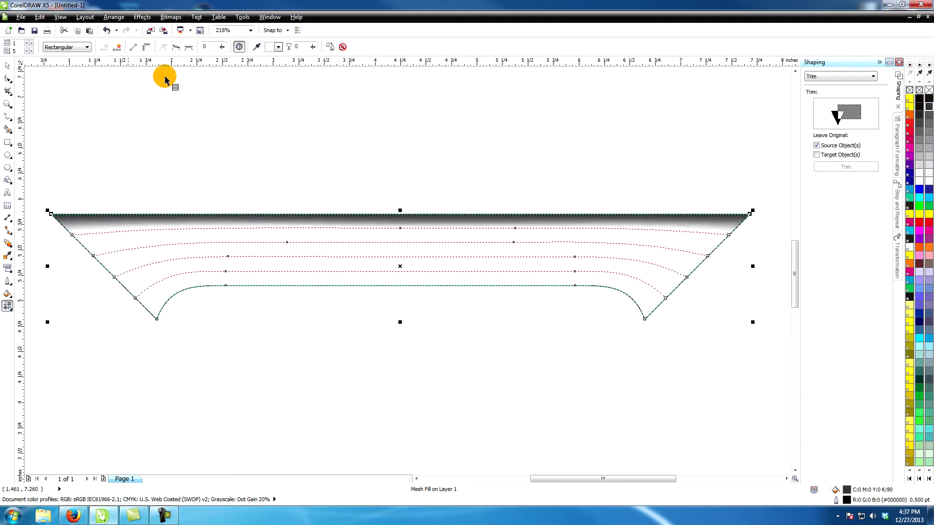
left_click(71, 235)
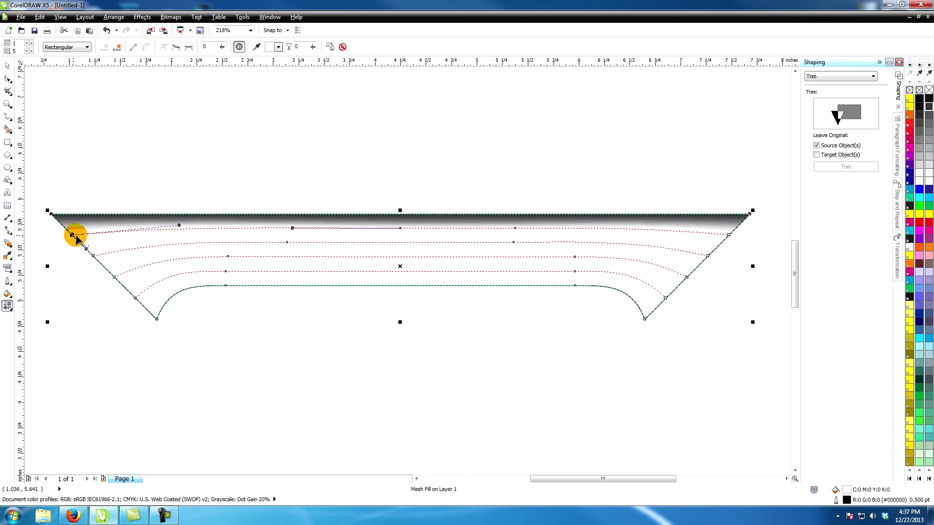
left_click(927, 167)
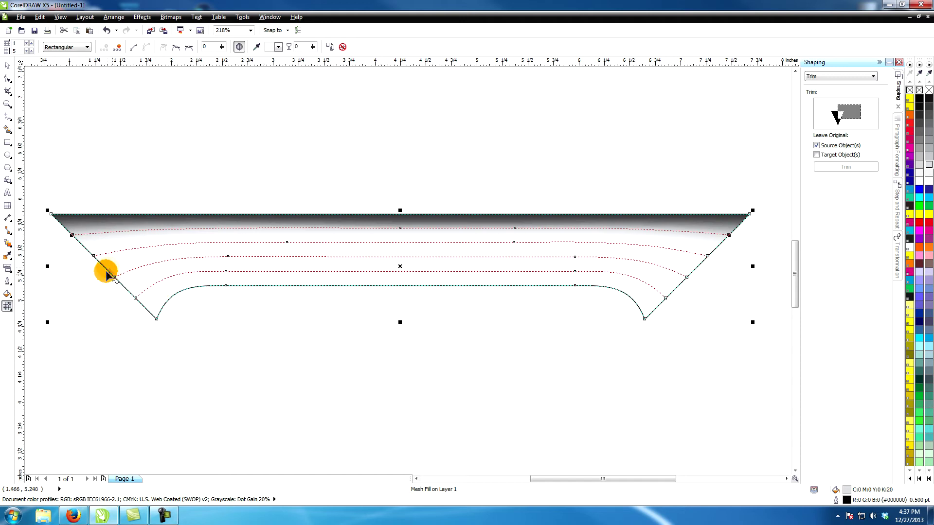
left_click(94, 257)
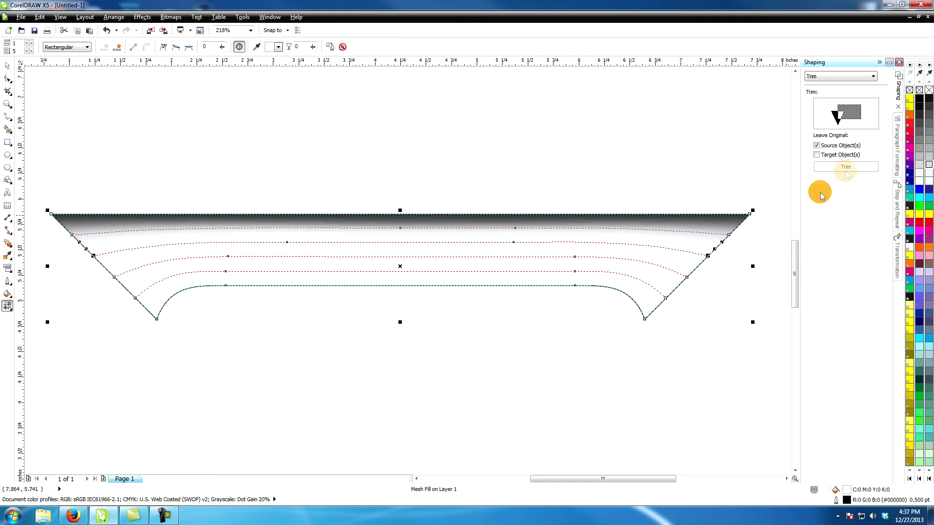
left_click(929, 134)
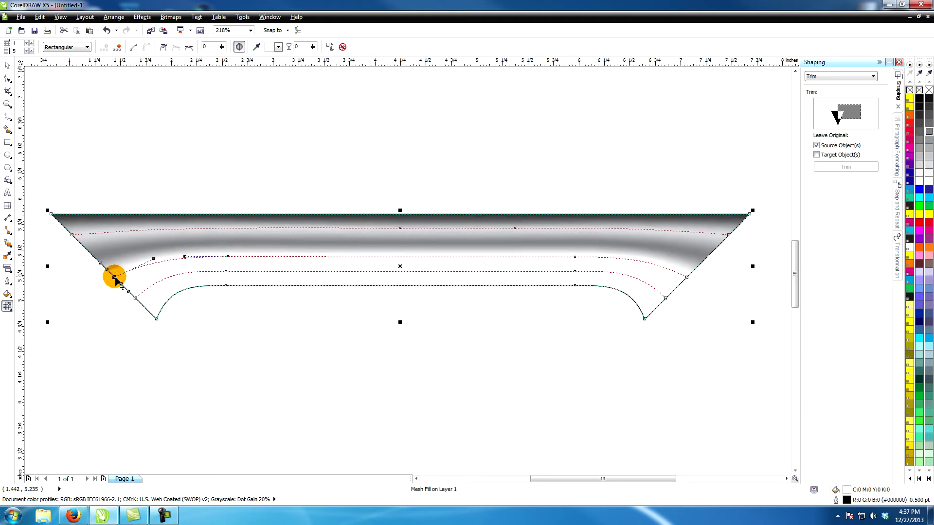
Shade the right-edge and bottom mesh nodes dark gray and 70% gray
left_click(686, 278)
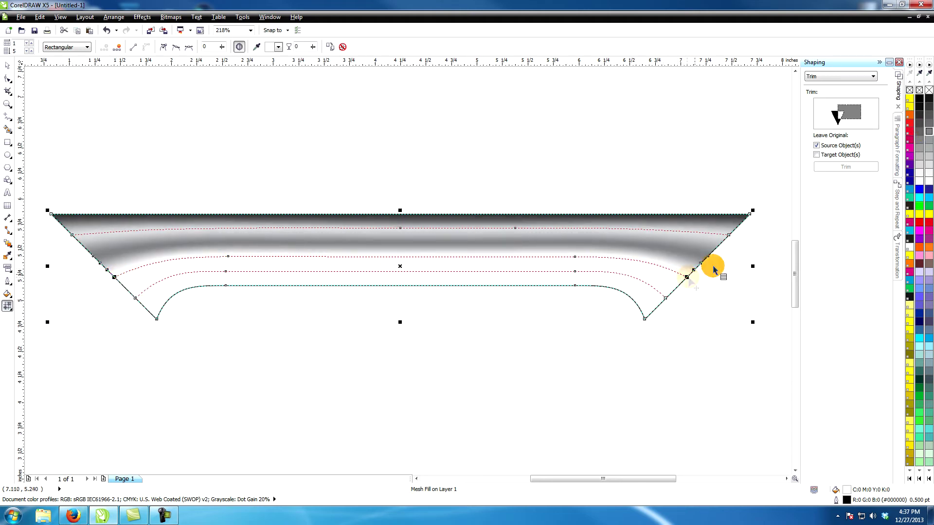
left_click(929, 109)
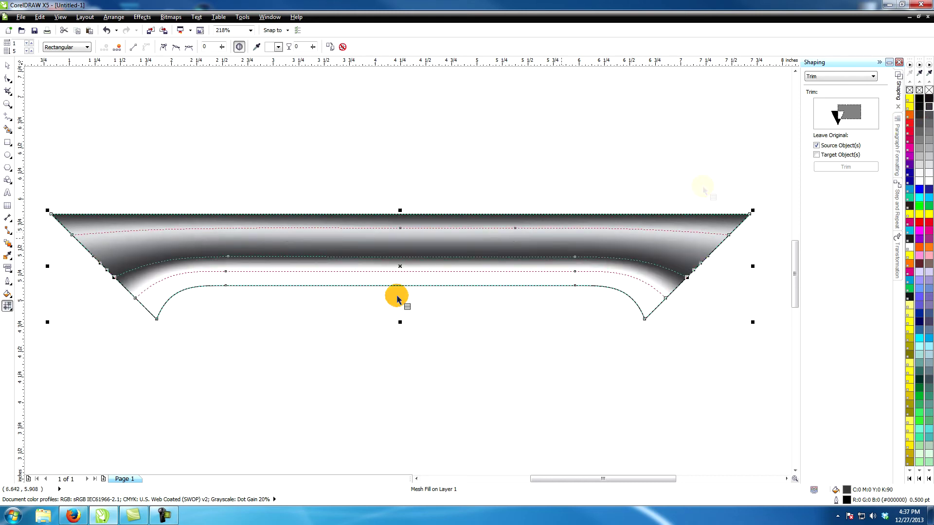
left_click(136, 298)
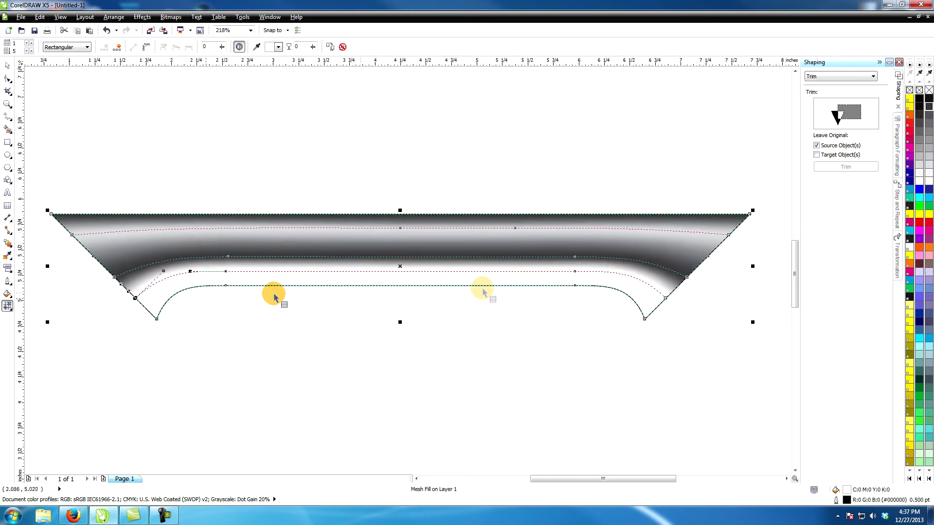
left_click(665, 298)
left_click(920, 171)
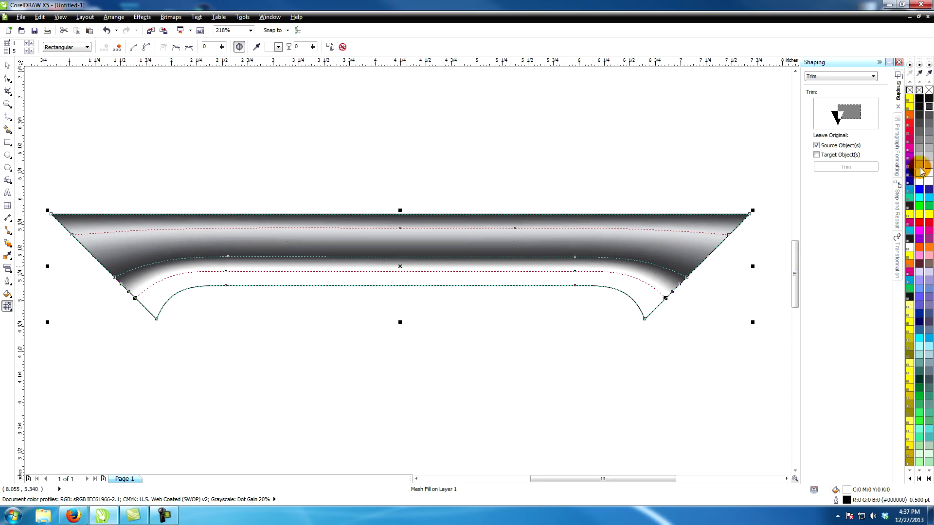
left_click(156, 319)
left_click(645, 319)
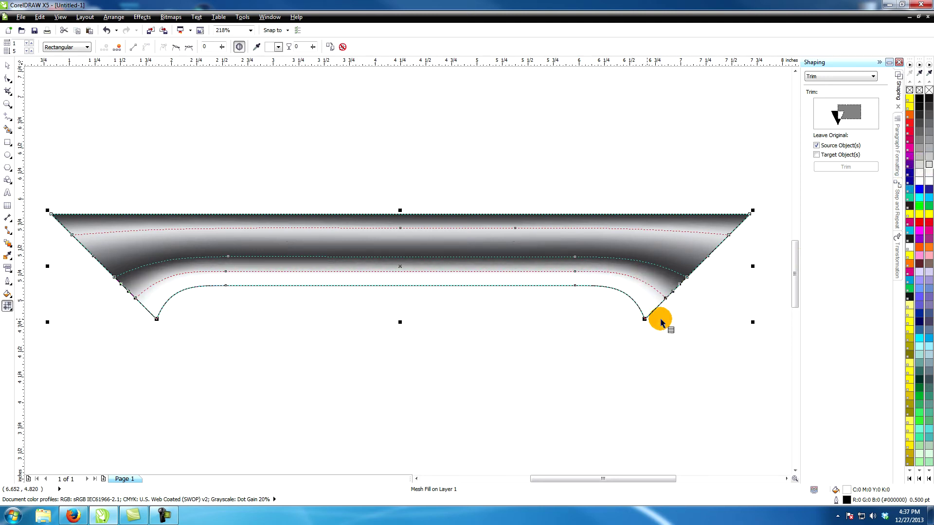
left_click(919, 178)
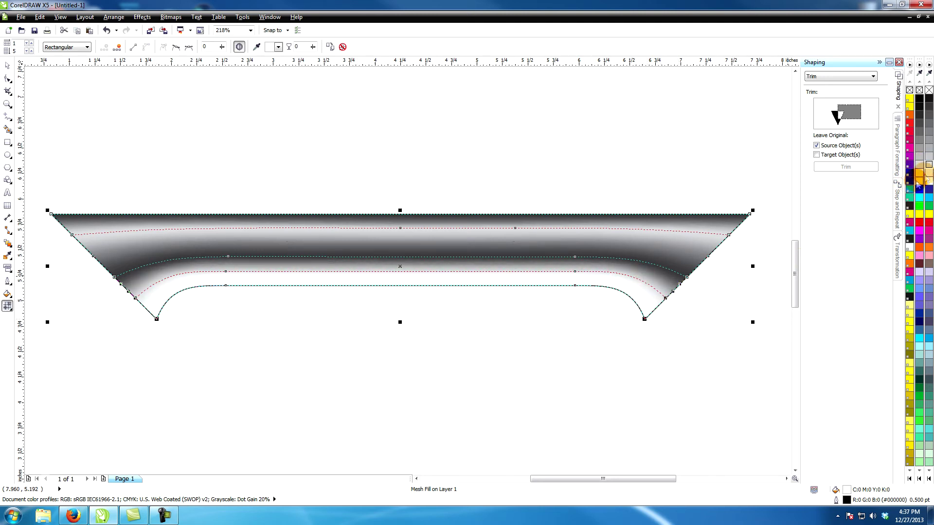
left_click(929, 127)
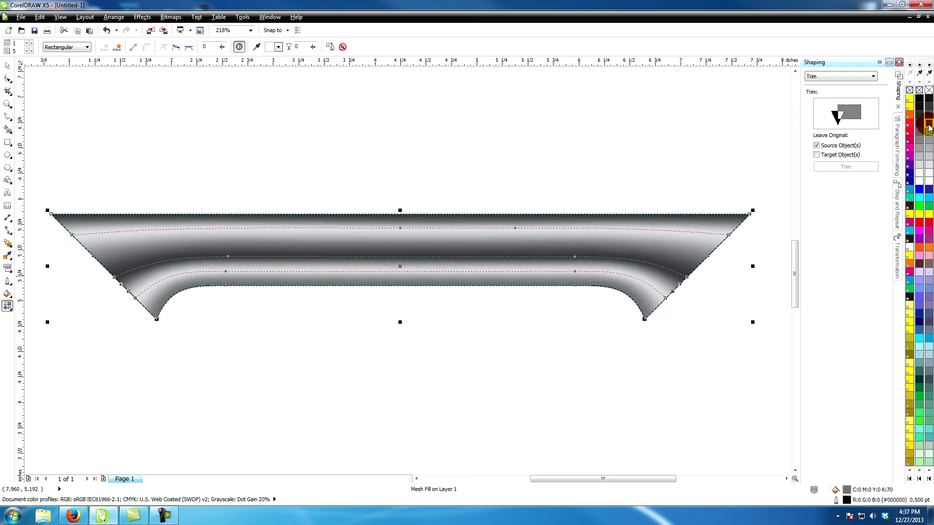
left_click(6, 65)
left_click(180, 113)
Duplicate the mesh bar in place and rotate the copy 90° to vertical
left_click(7, 104)
left_click(143, 47)
left_click(8, 66)
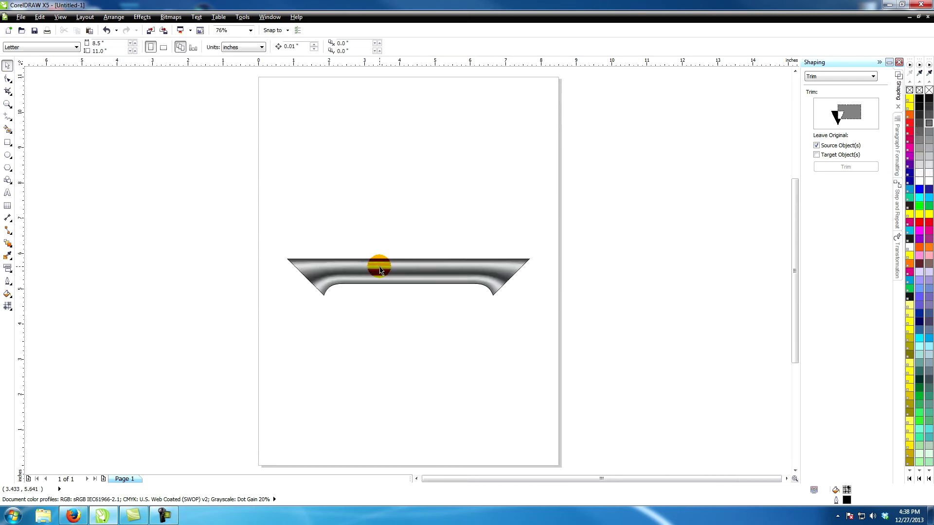
left_click(379, 269)
key("Up")
key("Up")
key("Up")
key("Up")
key("Up")
key("Up")
key("Up")
key("Up")
key("Up")
key("Up")
key("Up")
key("Up")
key("Up")
key("Up")
key("Up")
key("Up")
key("Up")
key("Up")
key("Up")
key("Up")
key("Up")
key("Up")
key("Up")
key("Up")
key("Up")
key("Up")
key("Up")
key("Up")
key("Up")
key("Up")
key("Up")
key("Up")
key("Up")
key("Up")
key("Up")
key("Up")
key("Up")
key("Up")
key("Up")
key("Up")
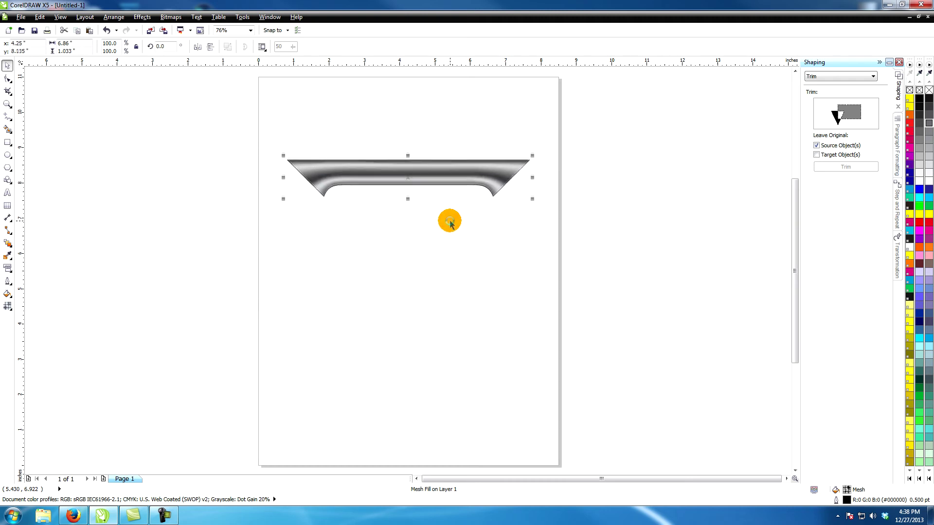
key("KP_Add")
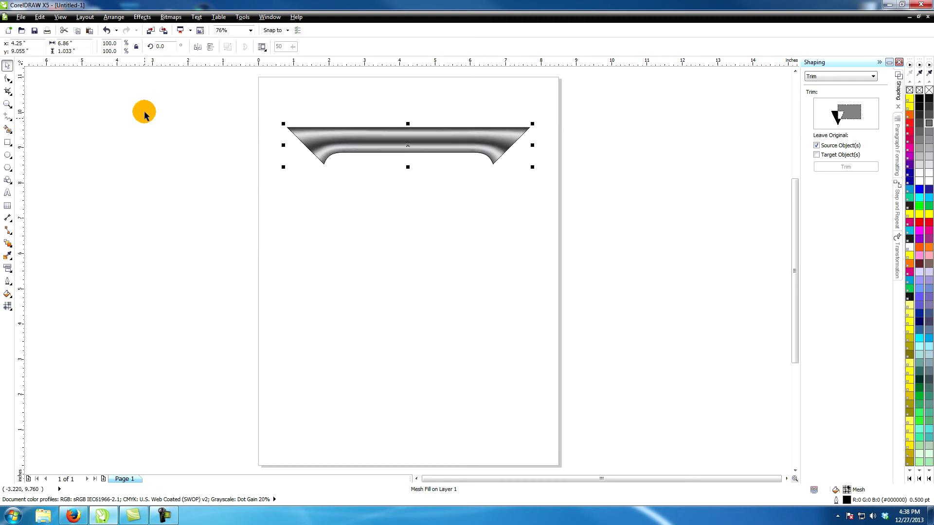
left_click_drag(172, 46, 143, 44)
type("90")
key("Return")
Move the vertical copy into an L corner, align it, and remove both bars' outlines
left_click_drag(412, 179, 308, 282)
key("z")
left_click_drag(261, 118, 406, 219)
left_click(7, 66)
key("Right")
key("Right")
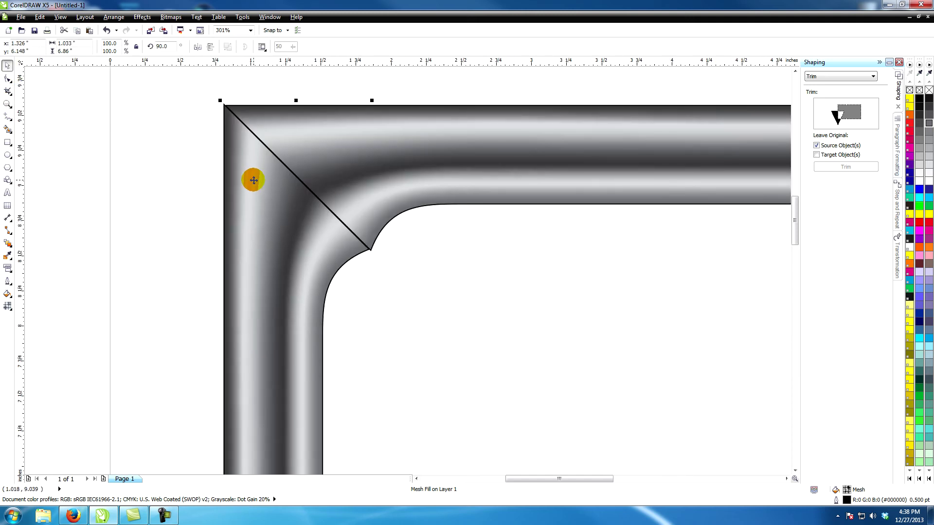
left_click(60, 17)
left_click(81, 28)
left_click(60, 17)
left_click(79, 70)
left_click(322, 138, "shift")
right_click(930, 91)
Zoom far into the corner and nudge the horizontal bar to meet the vertical bar exactly
left_click(340, 183)
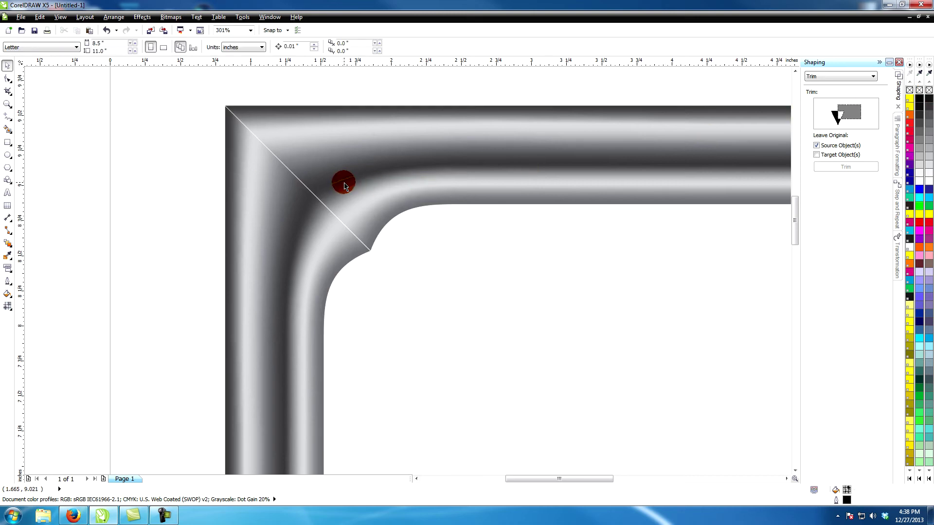
key("Down")
left_click(10, 103)
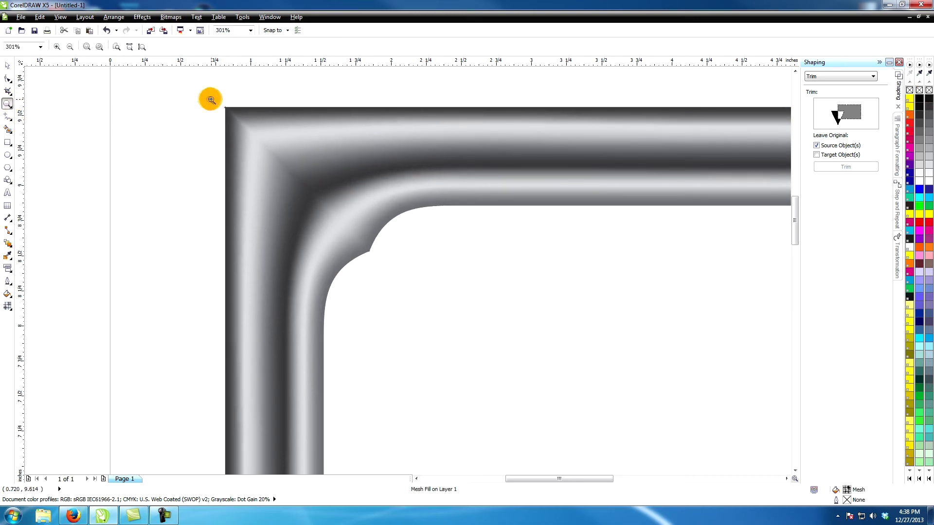
left_click_drag(210, 98, 266, 139)
left_click(9, 80)
left_click(8, 65)
left_click(373, 170)
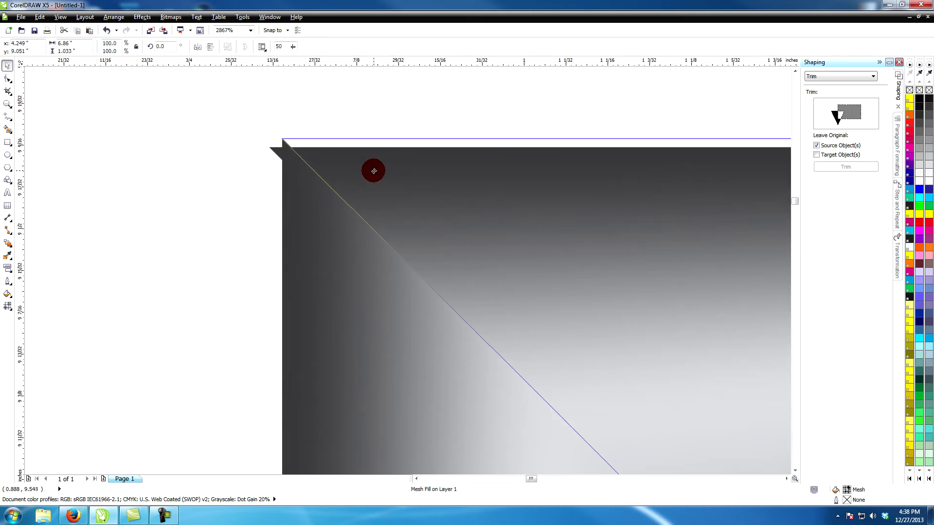
left_click_drag(374, 171, 376, 171)
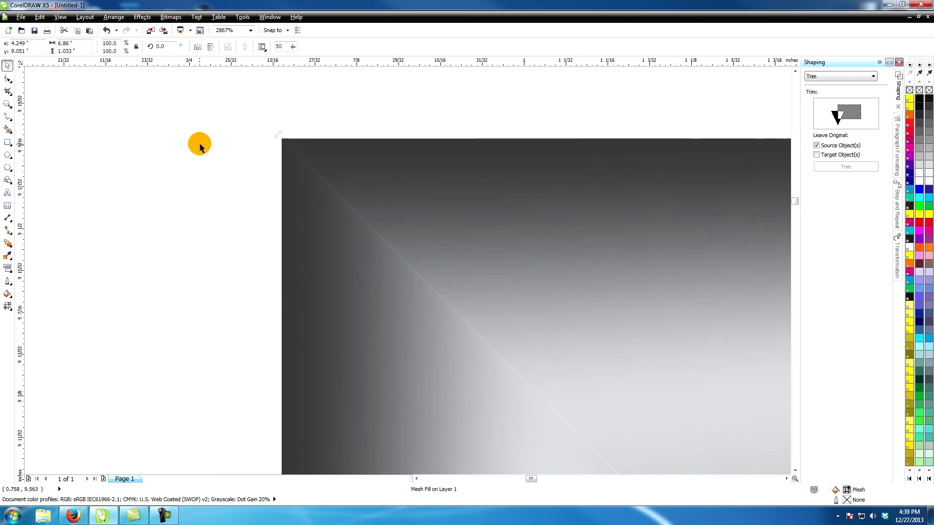
left_click(8, 104)
left_click(116, 47)
key("space")
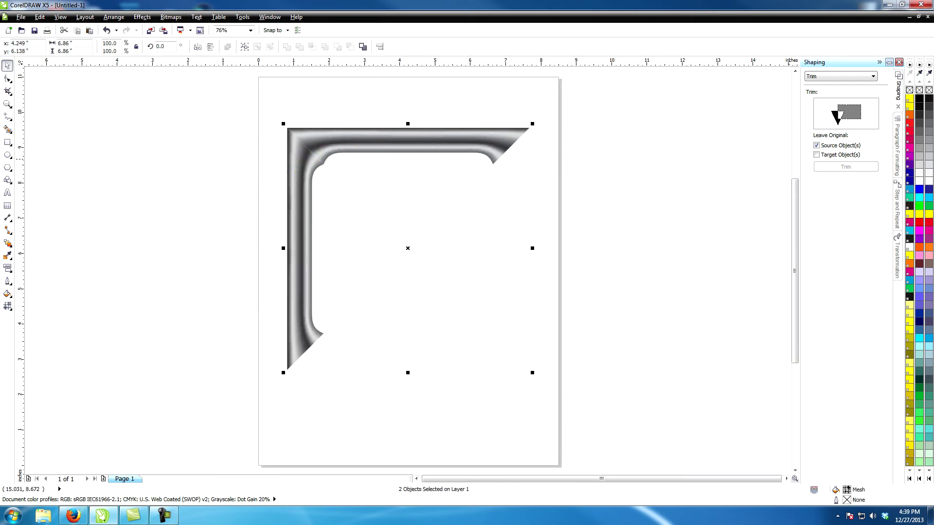
Give both bars a thin gray outline and enable two outline behaviour options
right_click(928, 133)
left_click(7, 281)
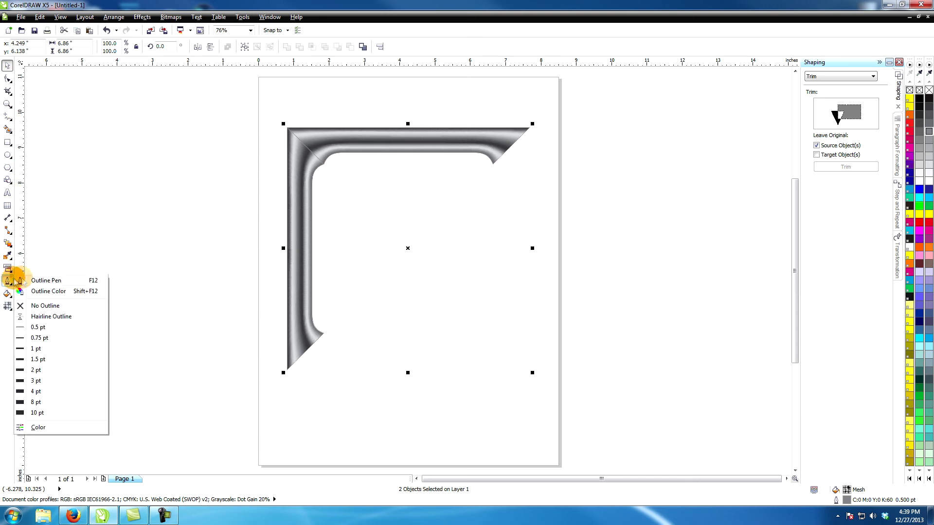
left_click(56, 284)
left_click(474, 319)
left_click(473, 309)
left_click(459, 335)
Rotate a copy of the L corner 180° to close the square frame
left_click(182, 200)
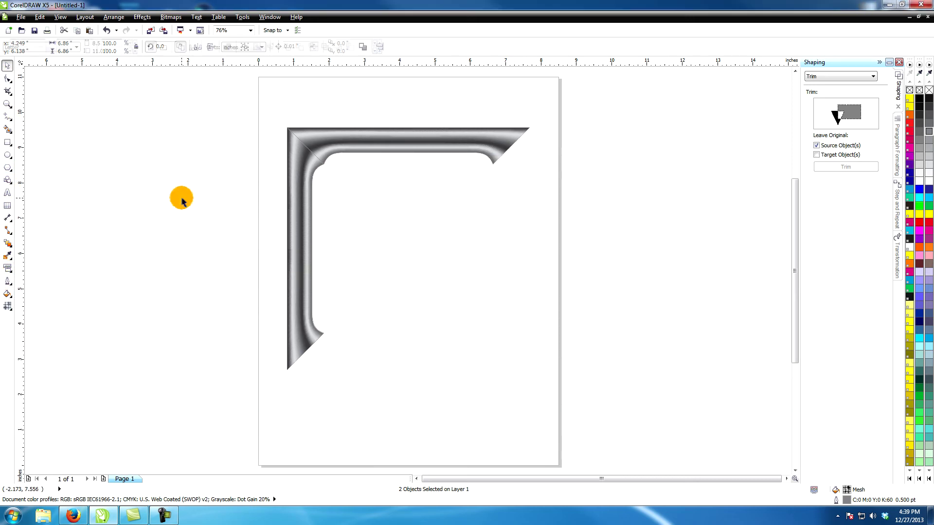
left_click(343, 148)
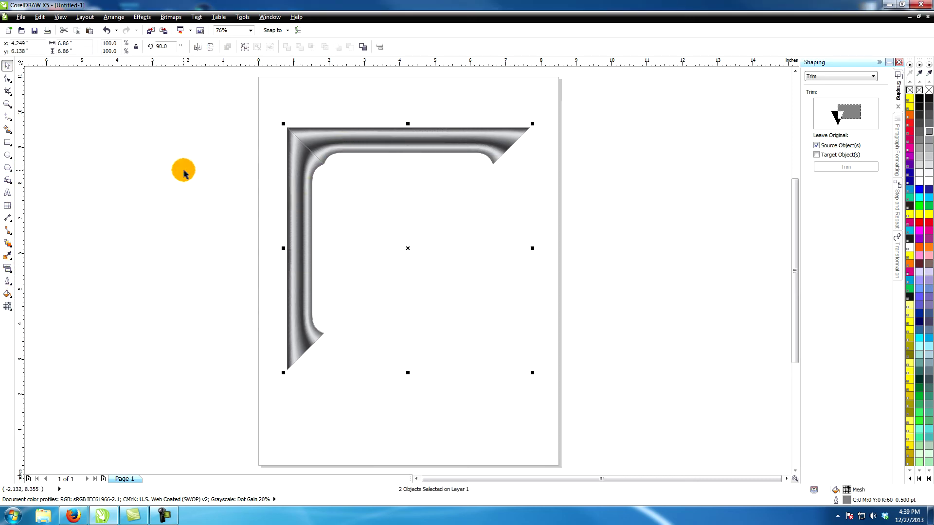
left_click_drag(170, 46, 127, 43)
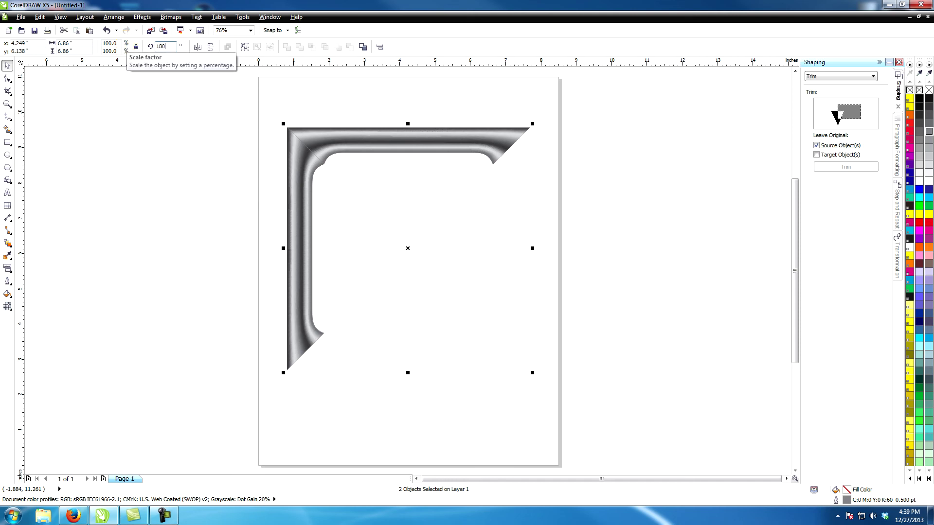
type("180")
key("Return")
Marquee-select all four frame pieces and remove their outlines
left_click(185, 171)
left_click(8, 104)
scroll(583, 416, "up", 1)
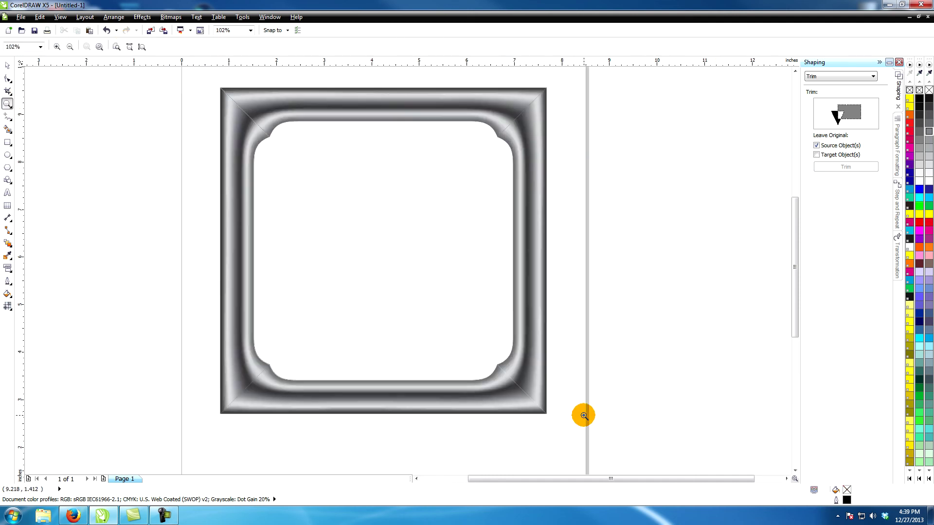
left_click(7, 66)
left_click_drag(201, 76, 608, 423)
right_click(928, 90)
left_click(642, 199)
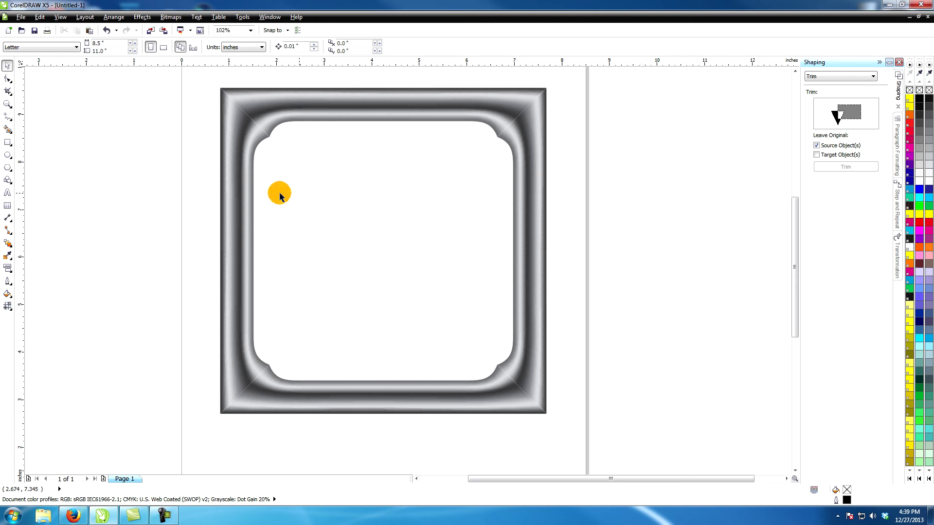
left_click(240, 196)
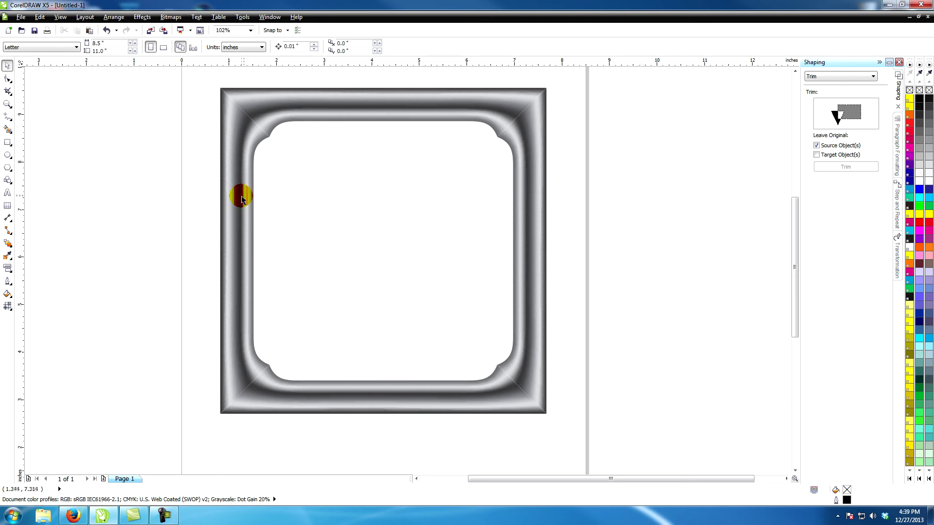
With the left and right bars selected, set the Options nudge distance to 0.001 inch
left_click(530, 218, "shift")
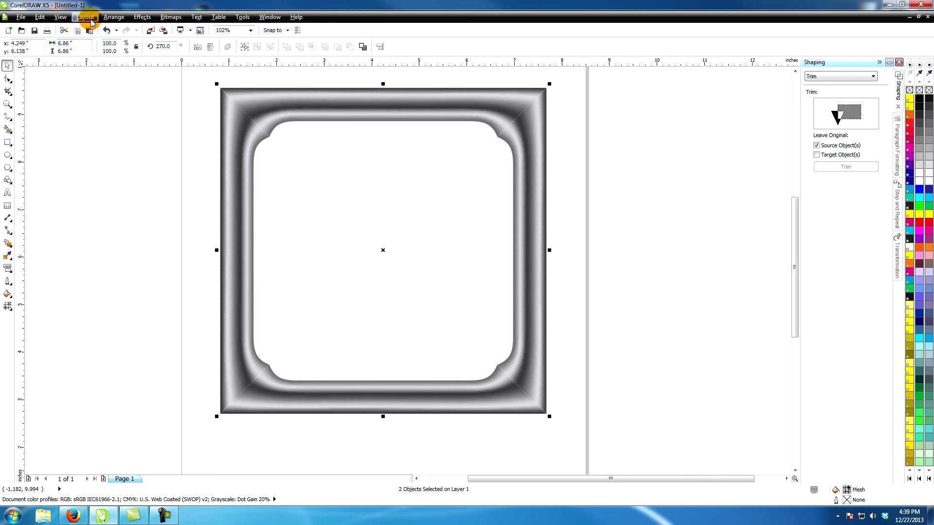
left_click(242, 18)
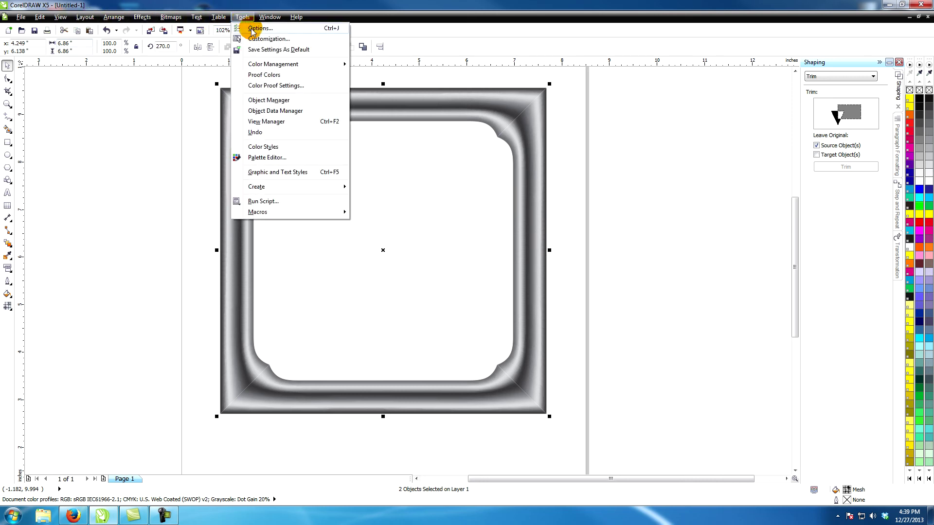
left_click(252, 29)
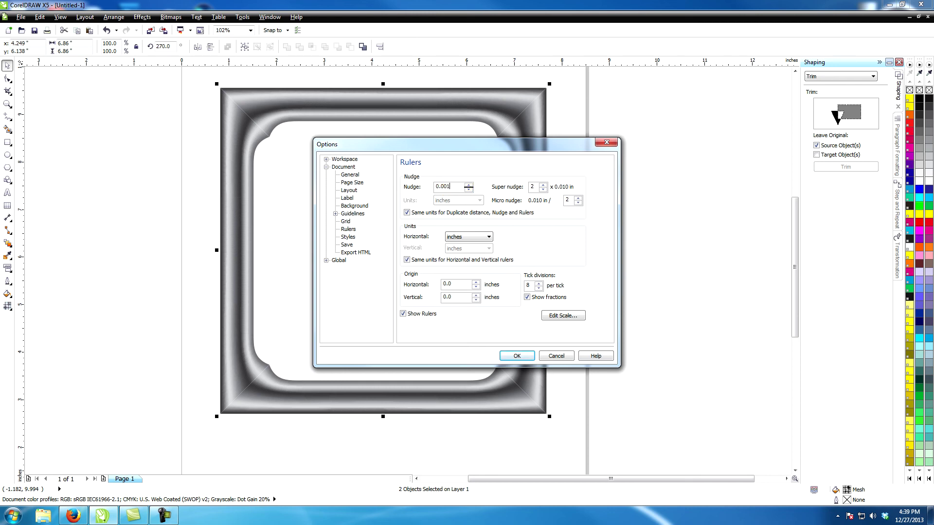
key("Return")
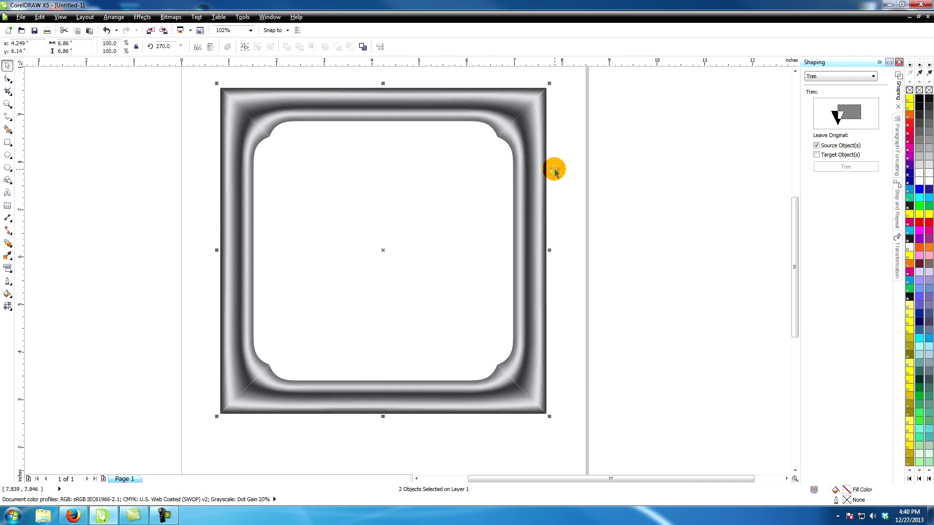
Check the bottom bar, then zoom to a marquee framing the whole square frame
left_click(529, 372)
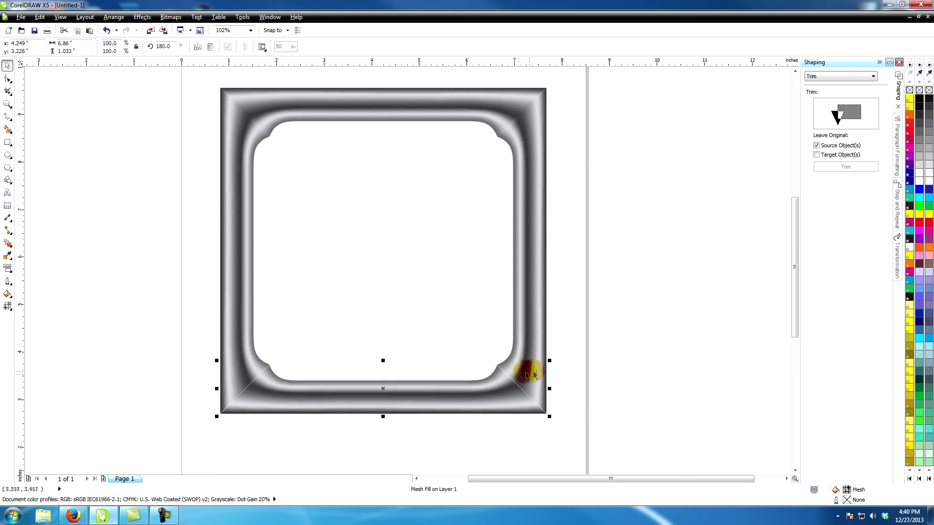
left_click(620, 358)
key("shift+F4")
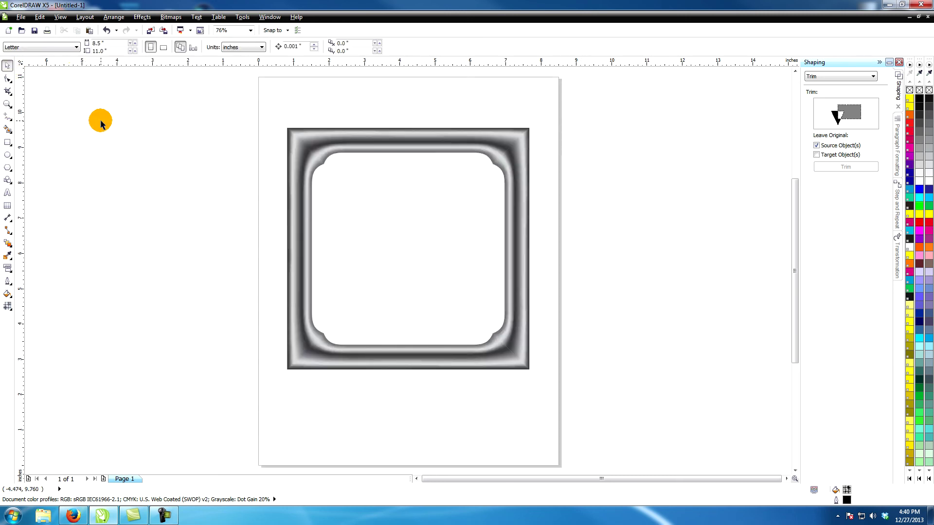
left_click(8, 104)
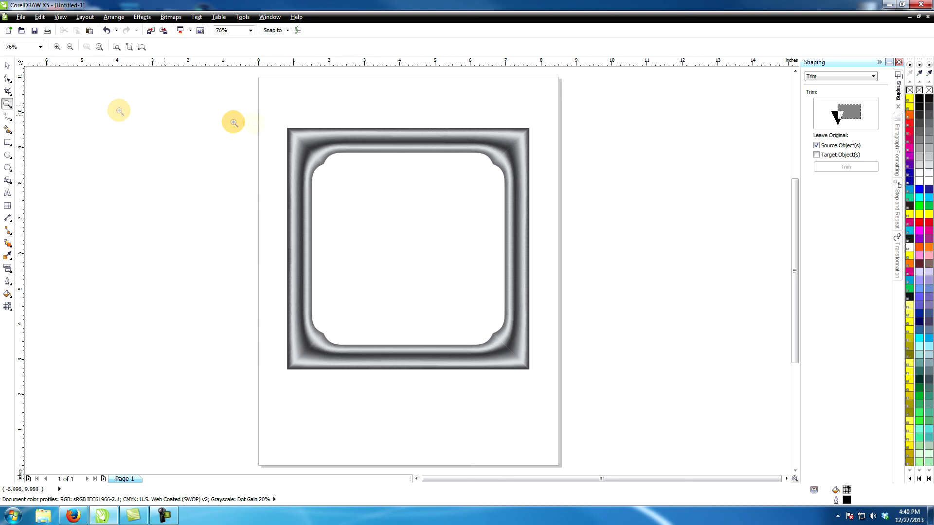
left_click_drag(275, 114, 586, 386)
left_click(8, 66)
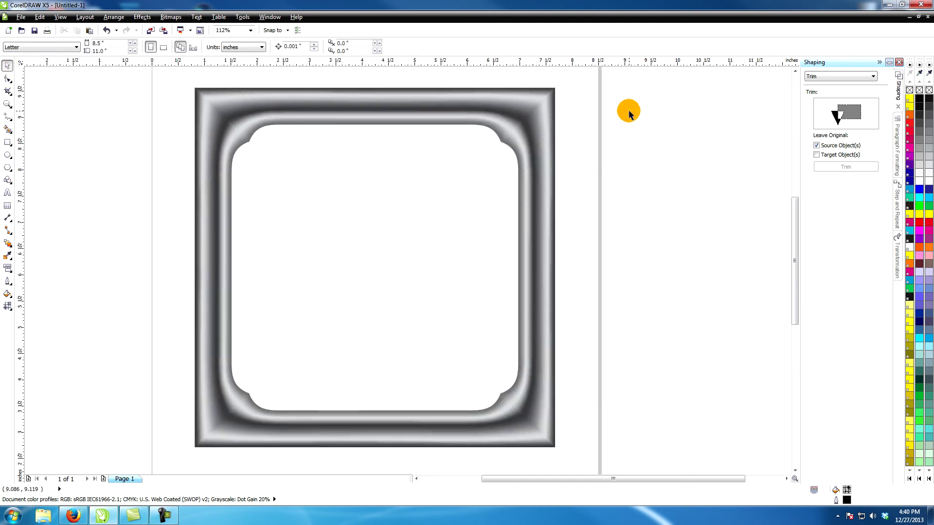